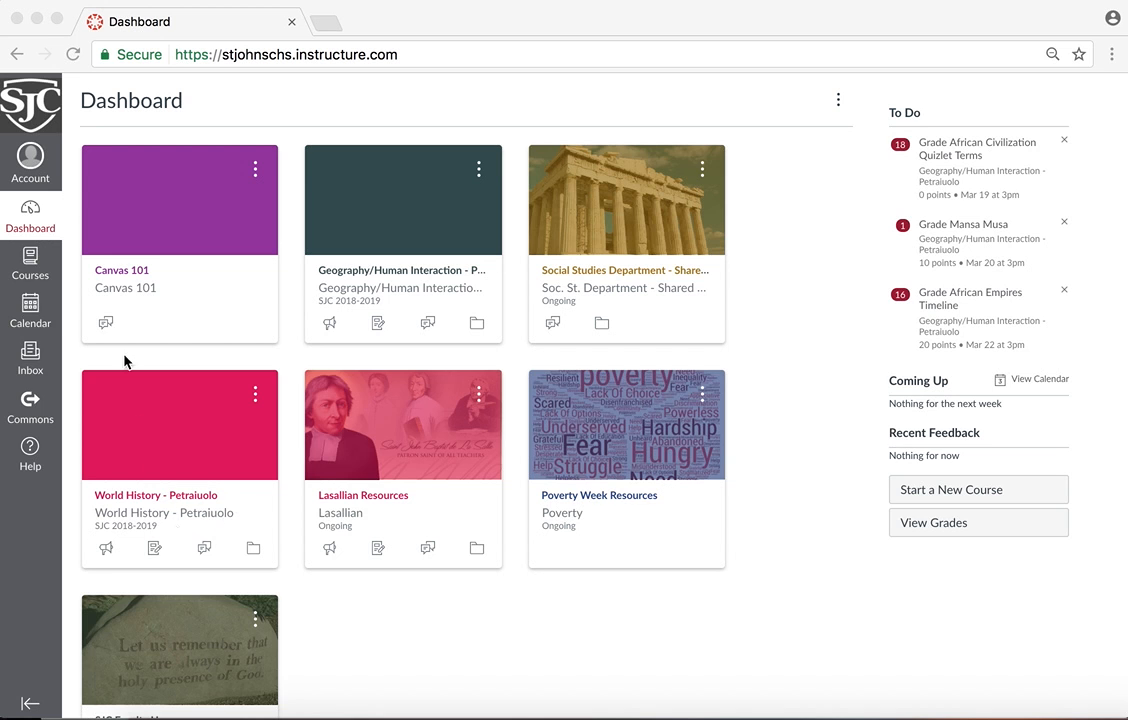
# Open the Canvas 101 course and save Course Modules as its home page display
pyautogui.click(121, 280)
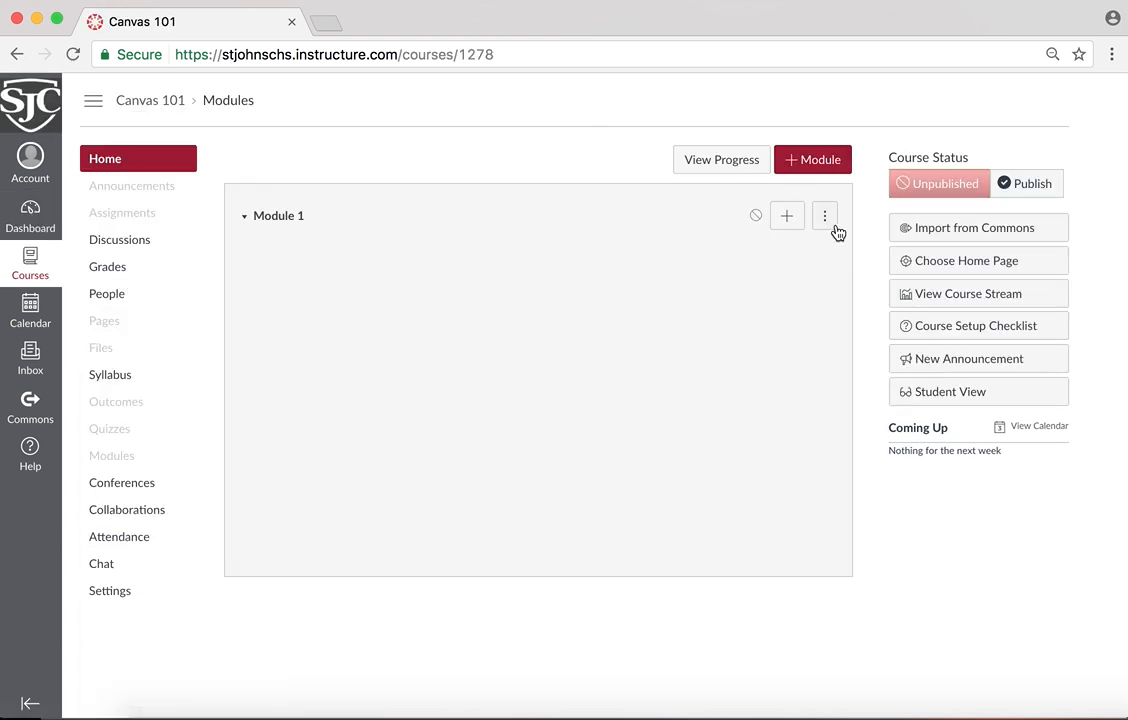
pyautogui.click(941, 262)
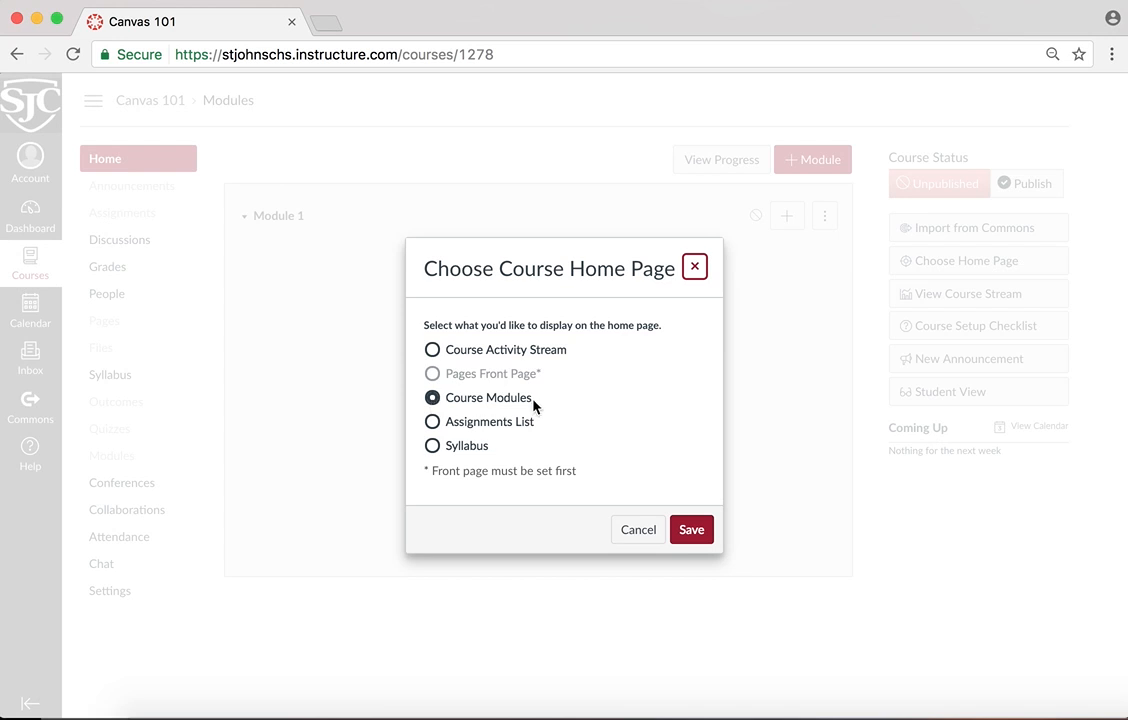
pyautogui.click(700, 536)
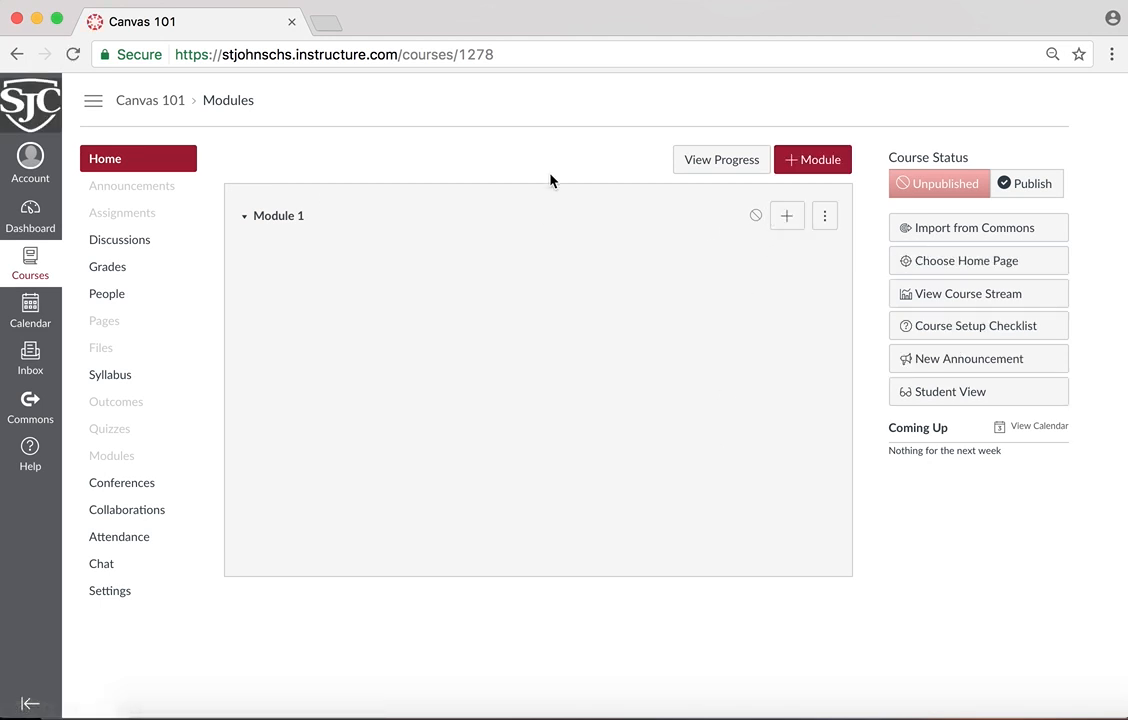
# Add a module named "Module 2" to the course and publish both Module 1 and Module 2
pyautogui.click(838, 162)
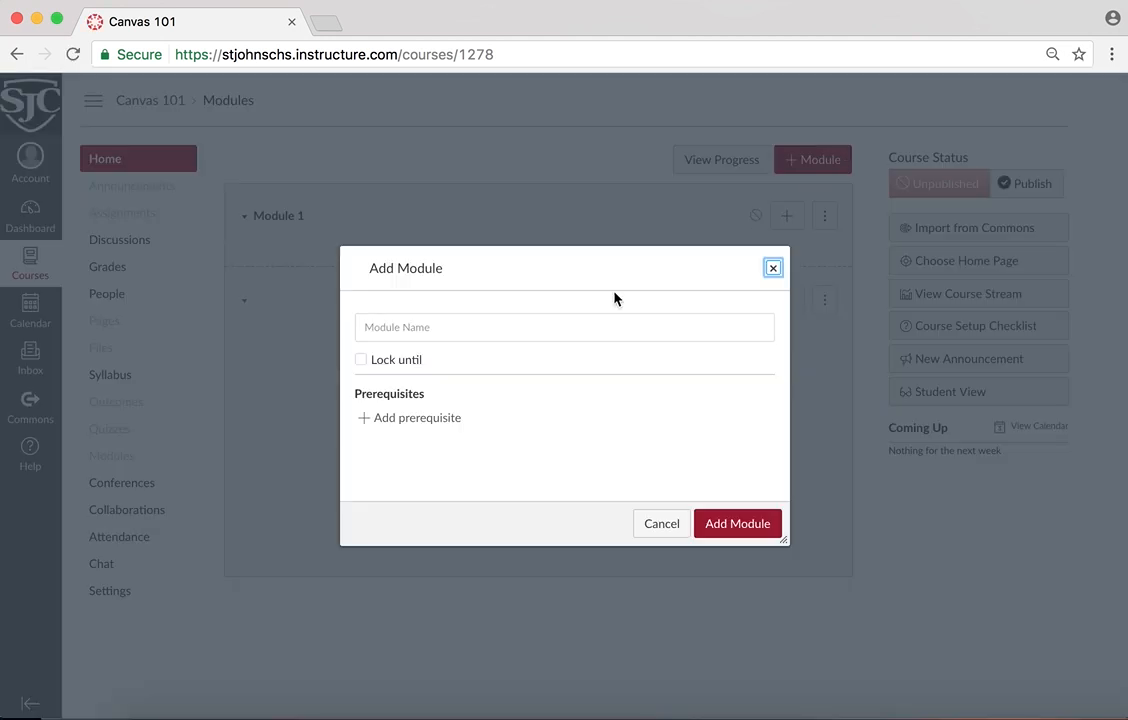
pyautogui.click(471, 326)
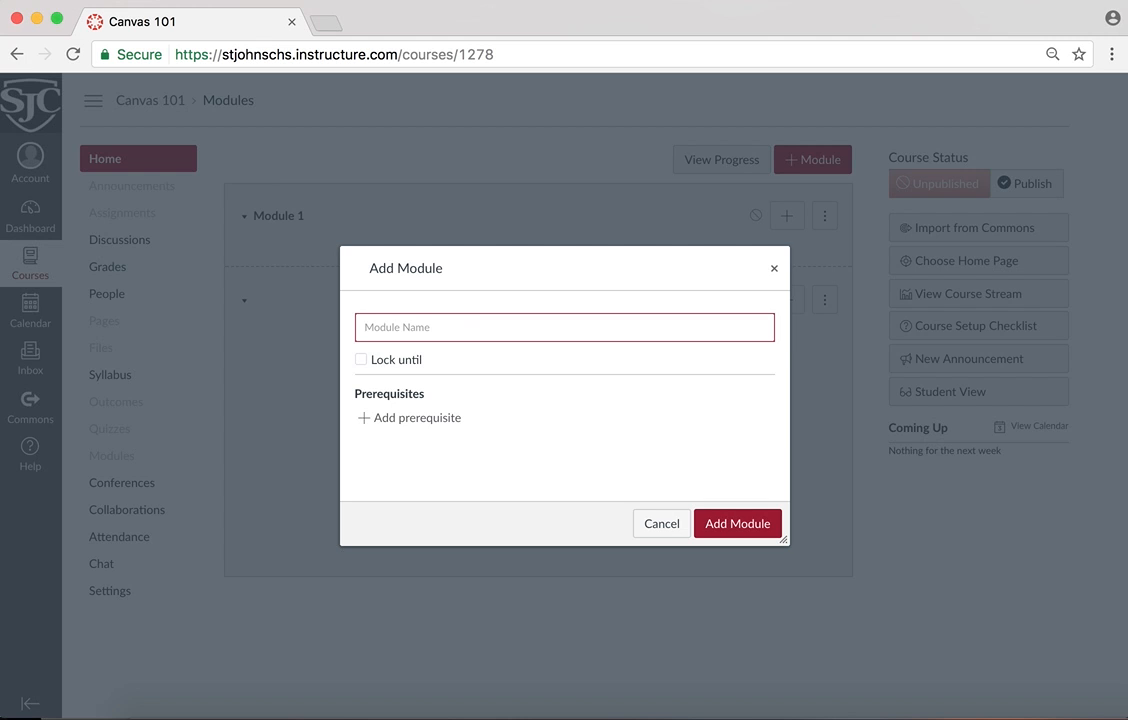
pyautogui.write('Module')
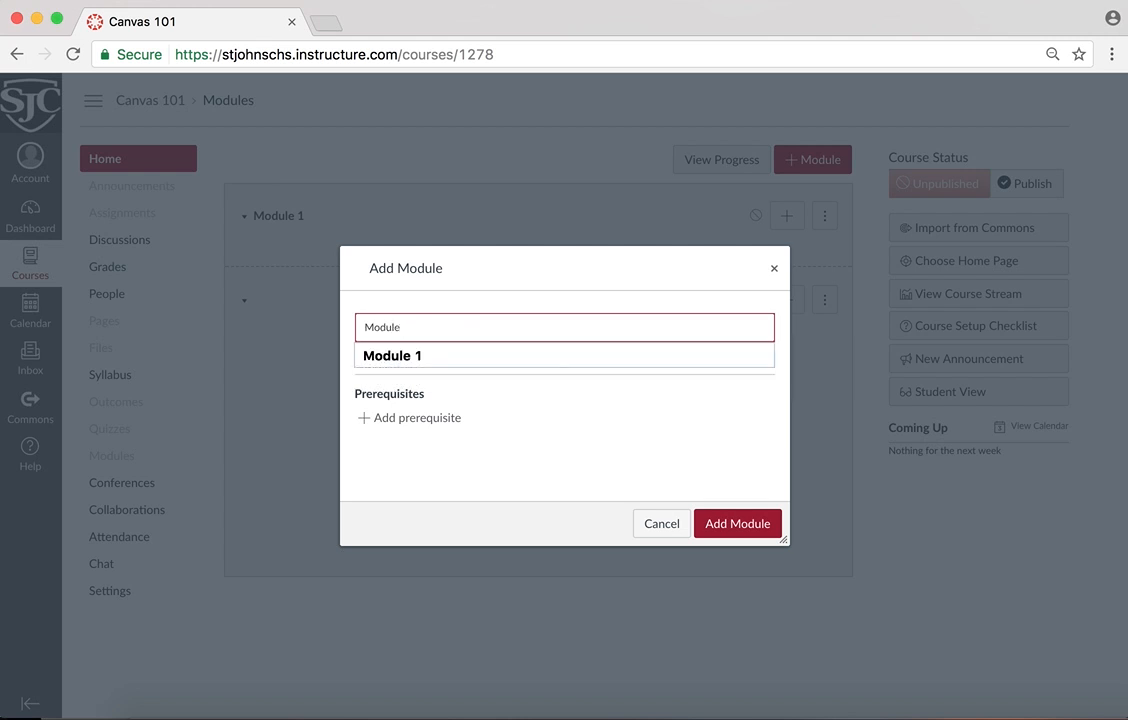
pyautogui.write(' 2')
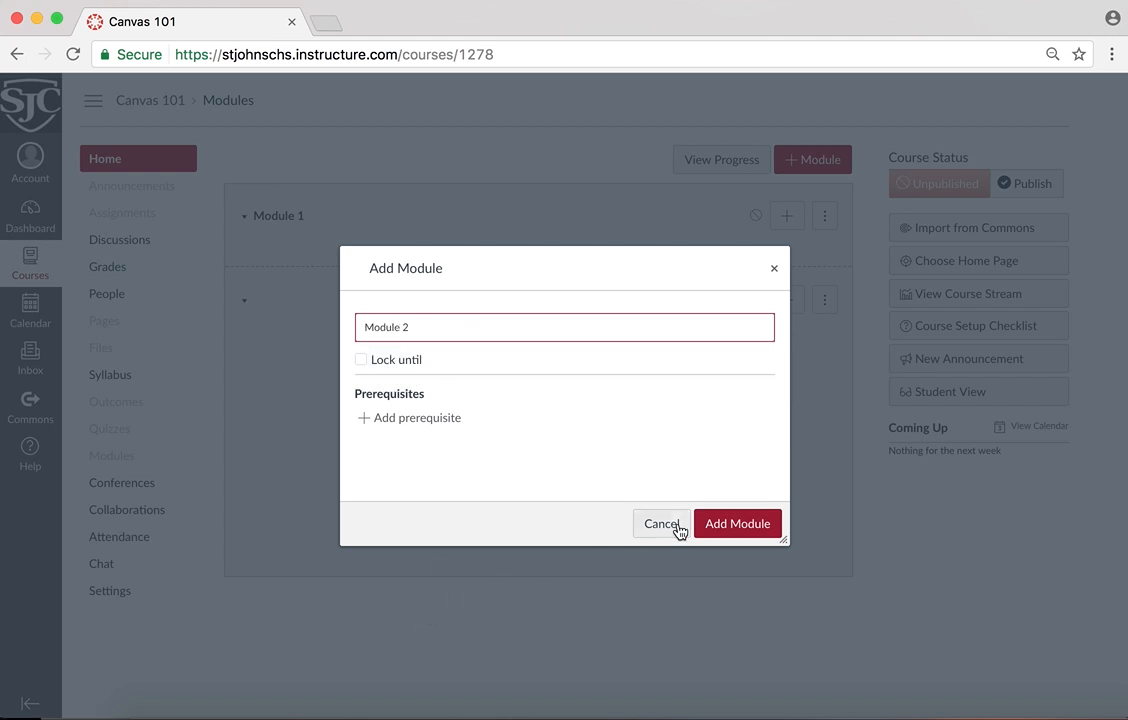
pyautogui.click(717, 525)
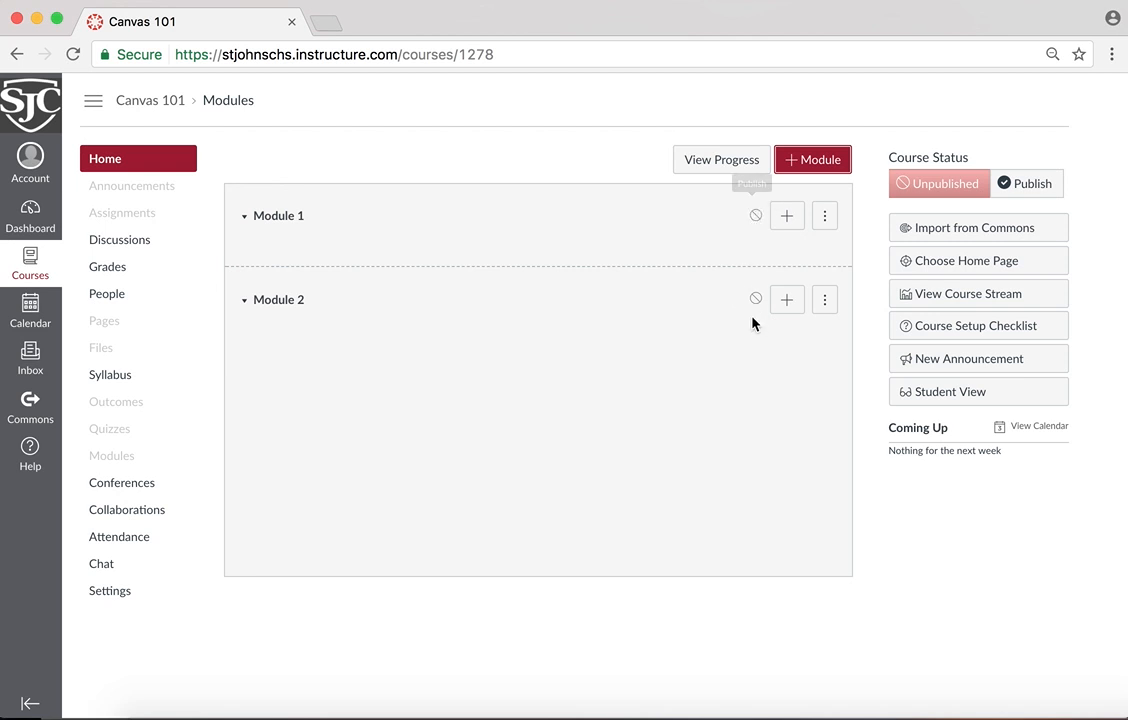
pyautogui.click(757, 218)
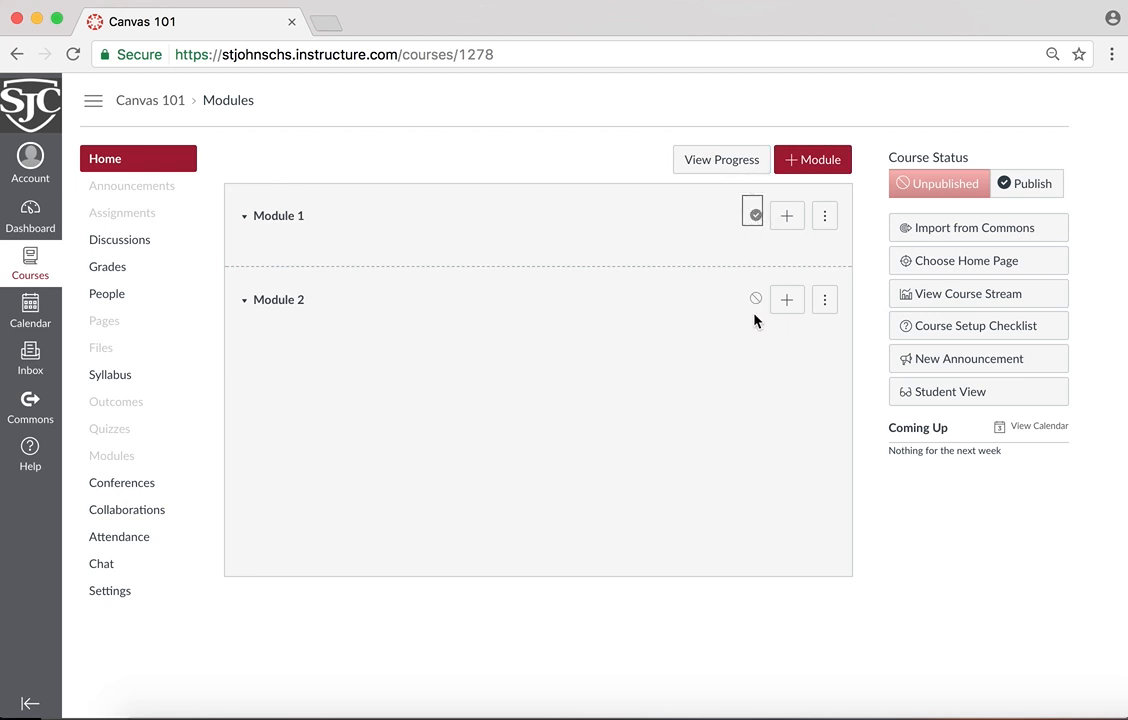
pyautogui.click(755, 298)
# Open the World History course from the dashboard and look through its list of chapter modules
pyautogui.click(20, 92)
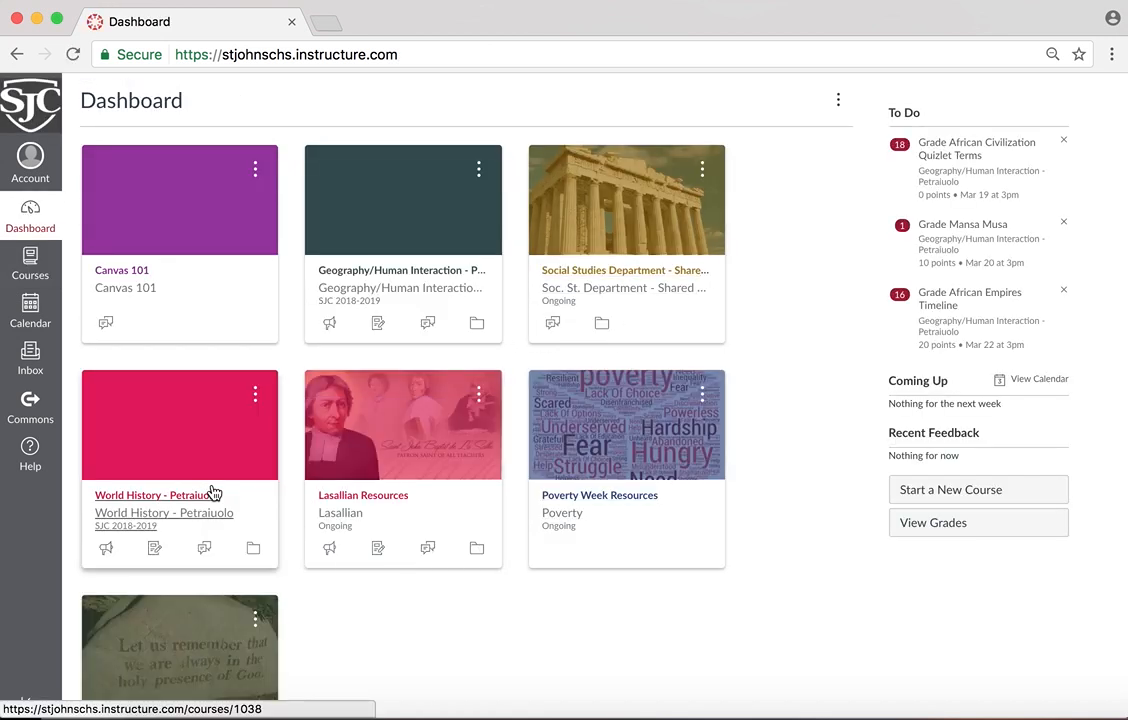
pyautogui.click(212, 493)
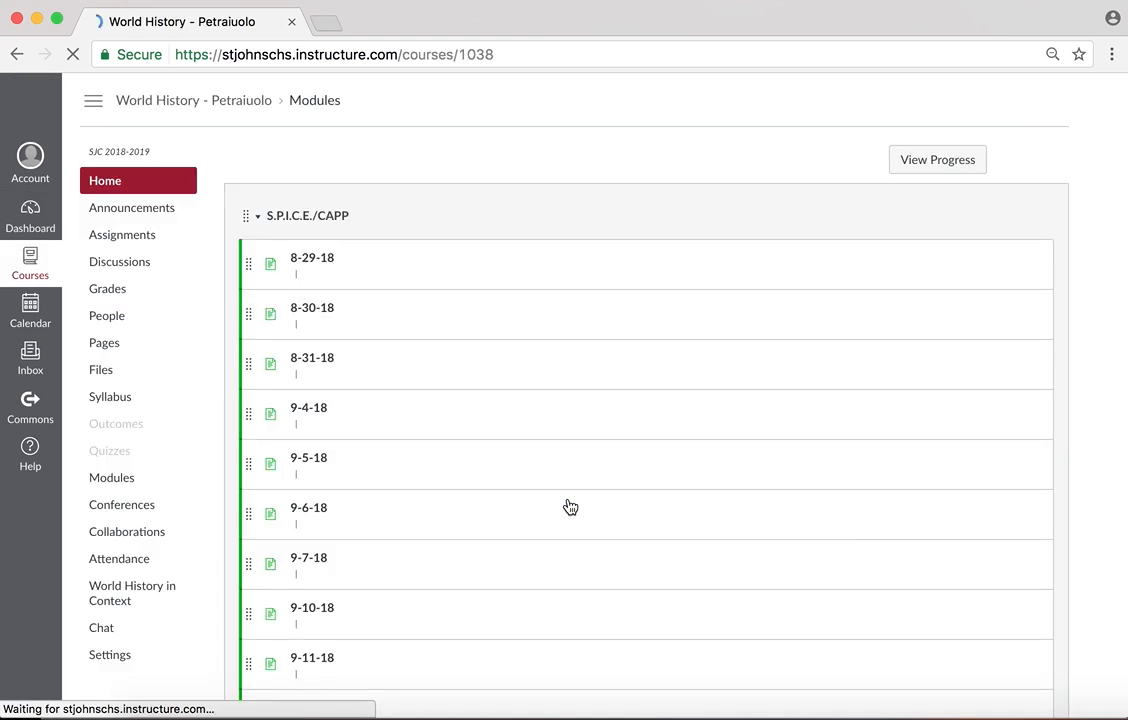
pyautogui.scroll(-5, 267, 207)
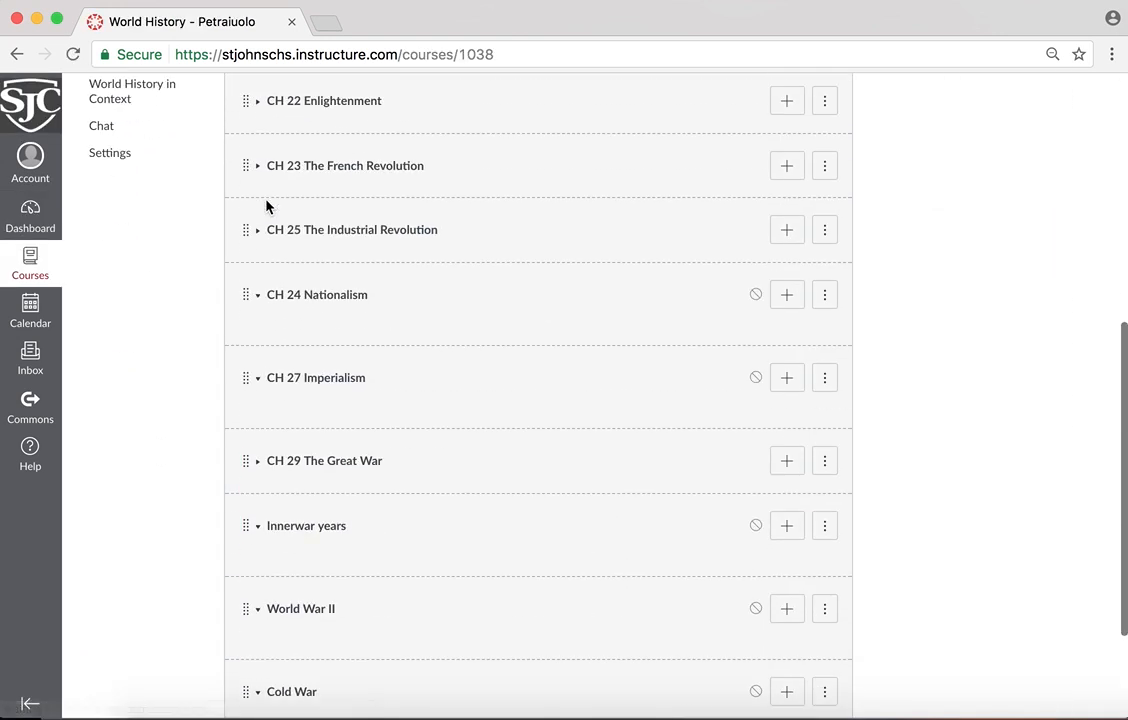
pyautogui.scroll(5, 266, 206)
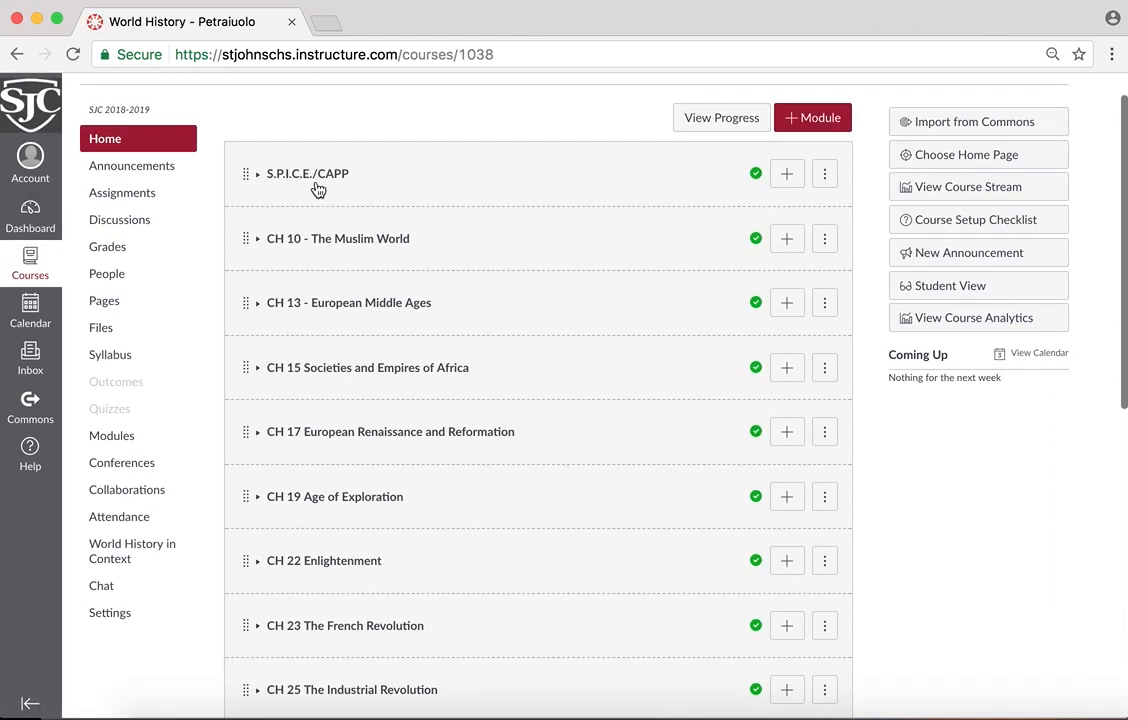
pyautogui.scroll(-2, 372, 253)
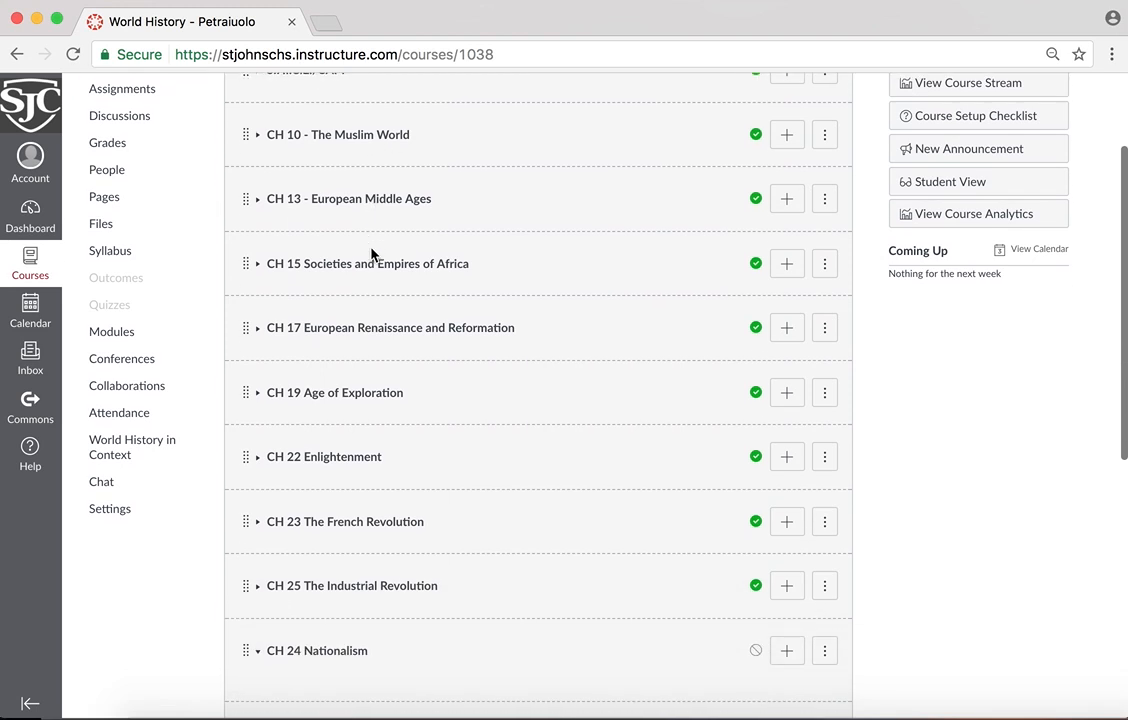
pyautogui.scroll(-2, 371, 255)
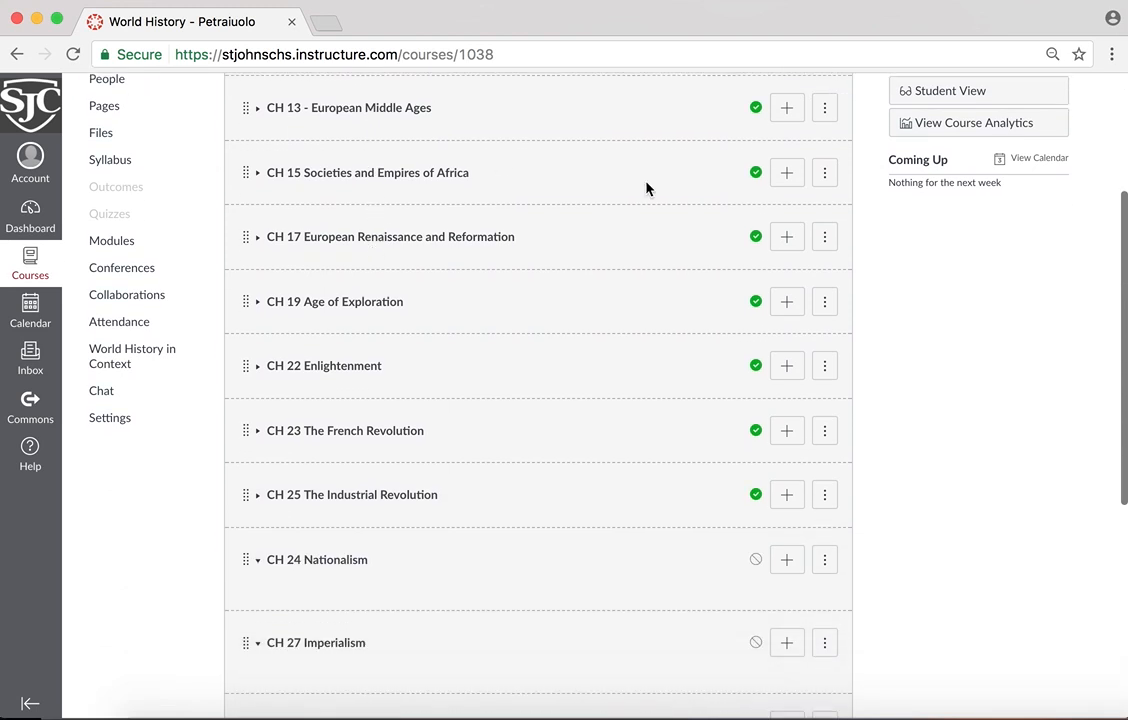
pyautogui.scroll(5, 646, 188)
# Expand the S.P.I.C.E./CAPP module, review its dated pages and collapse it again
pyautogui.click(257, 220)
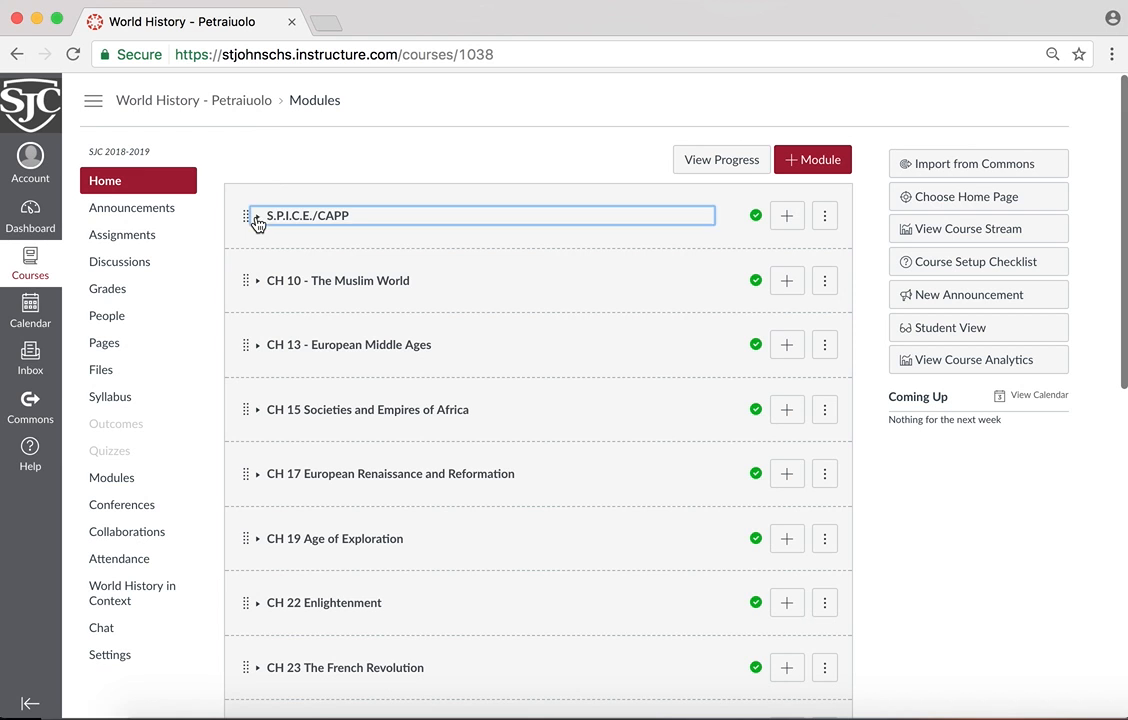
pyautogui.scroll(-3, 347, 378)
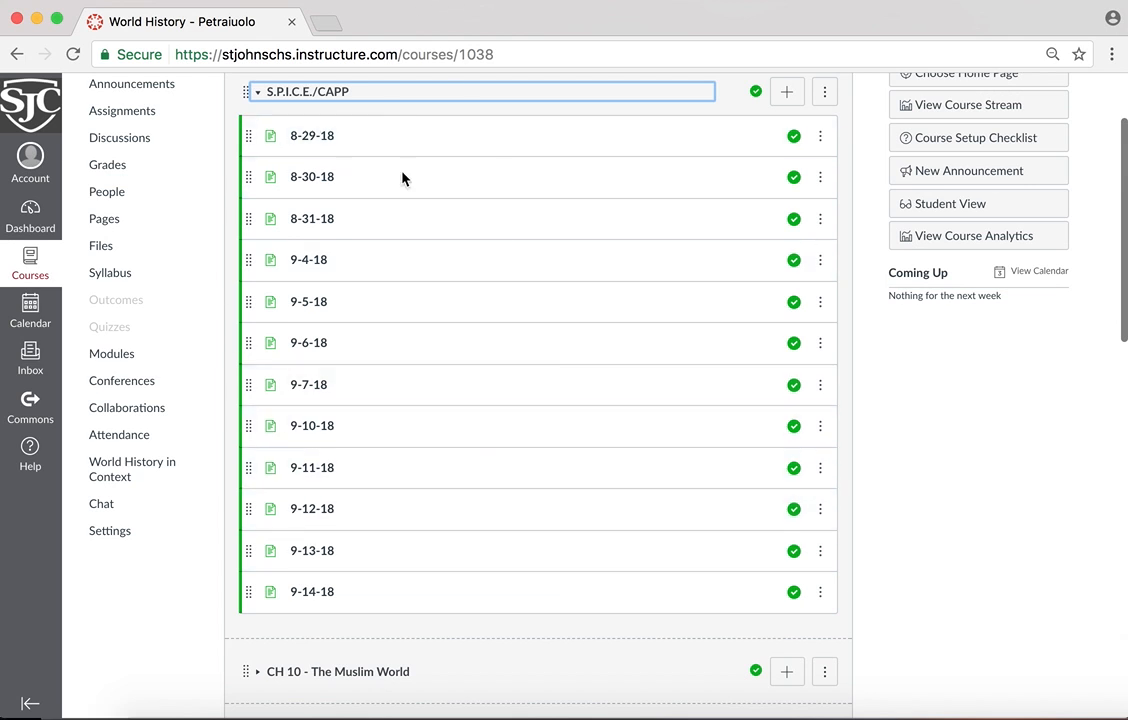
pyautogui.scroll(3, 403, 178)
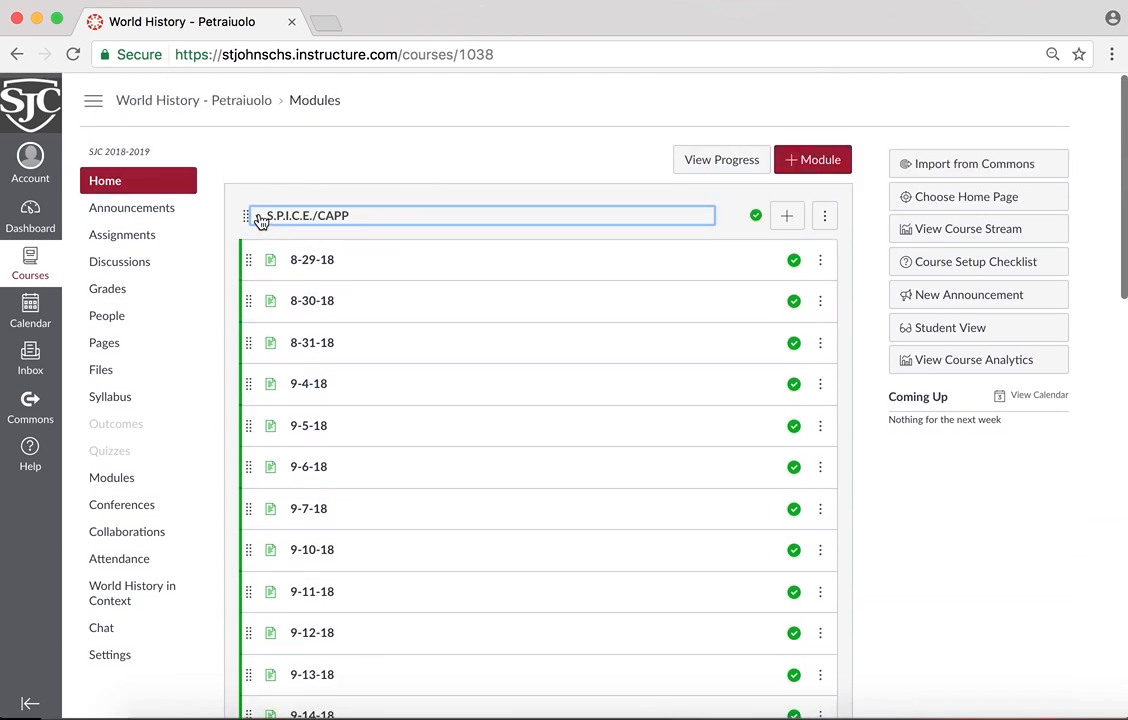
pyautogui.click(259, 218)
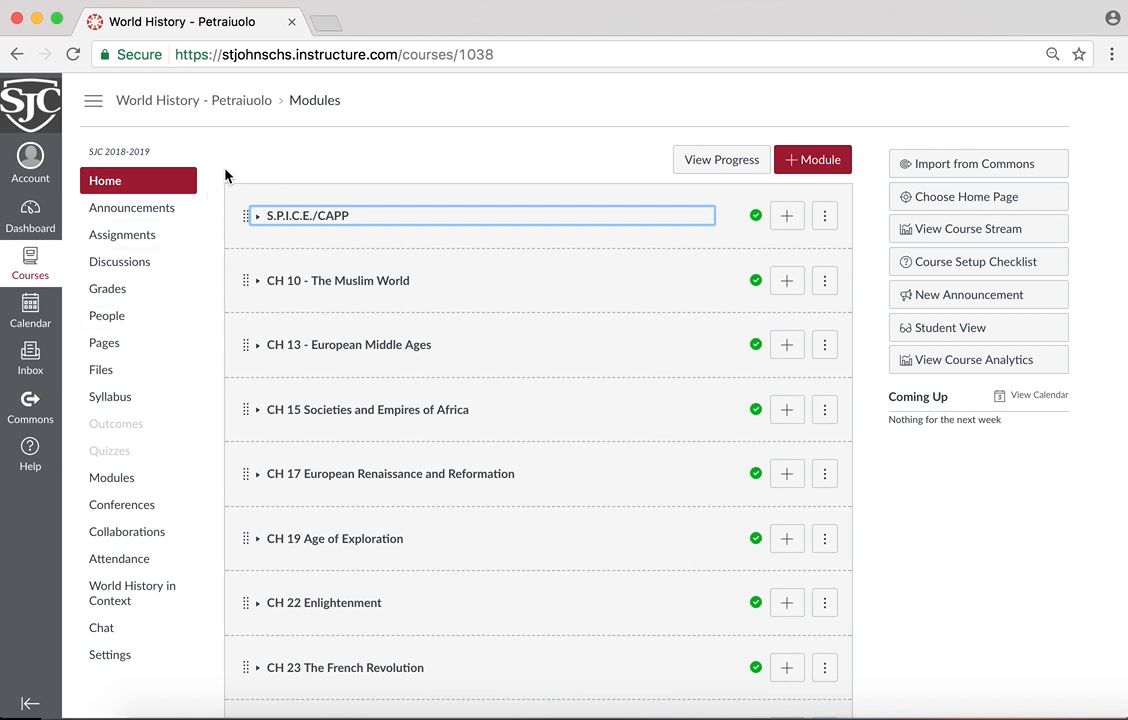
# Review the contents of the CH 15 Societies and Empires of Africa and CH 10 - The Muslim World modules, leaving both collapsed
pyautogui.scroll(-4, 428, 292)
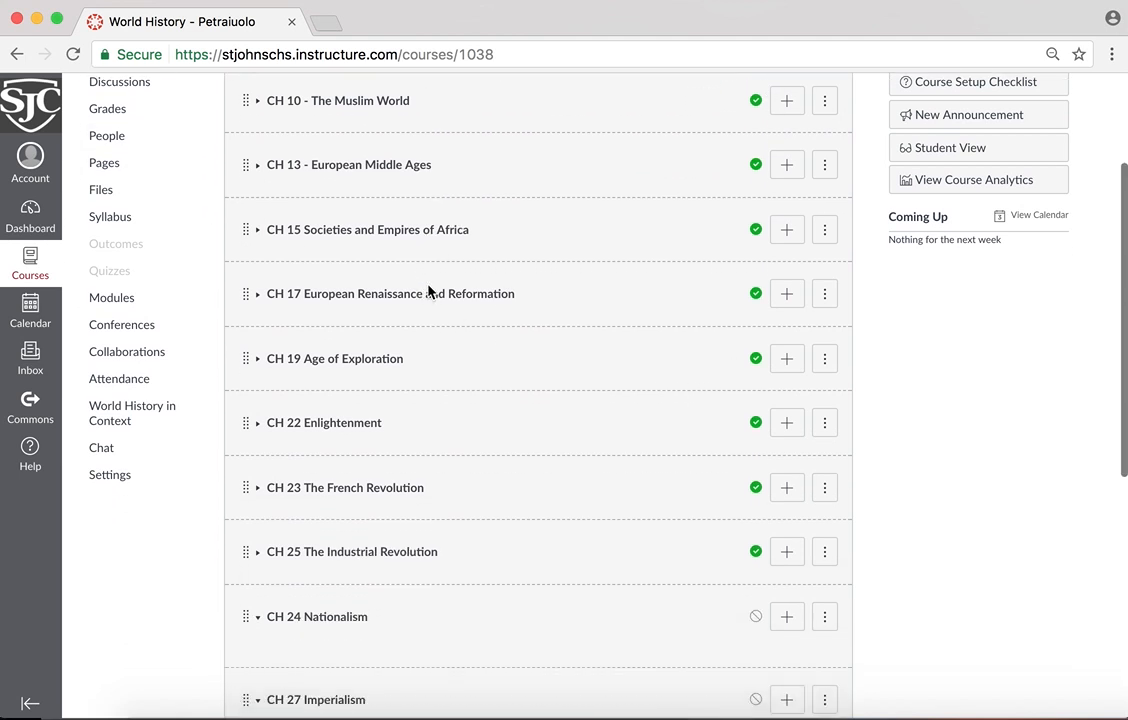
pyautogui.click(256, 230)
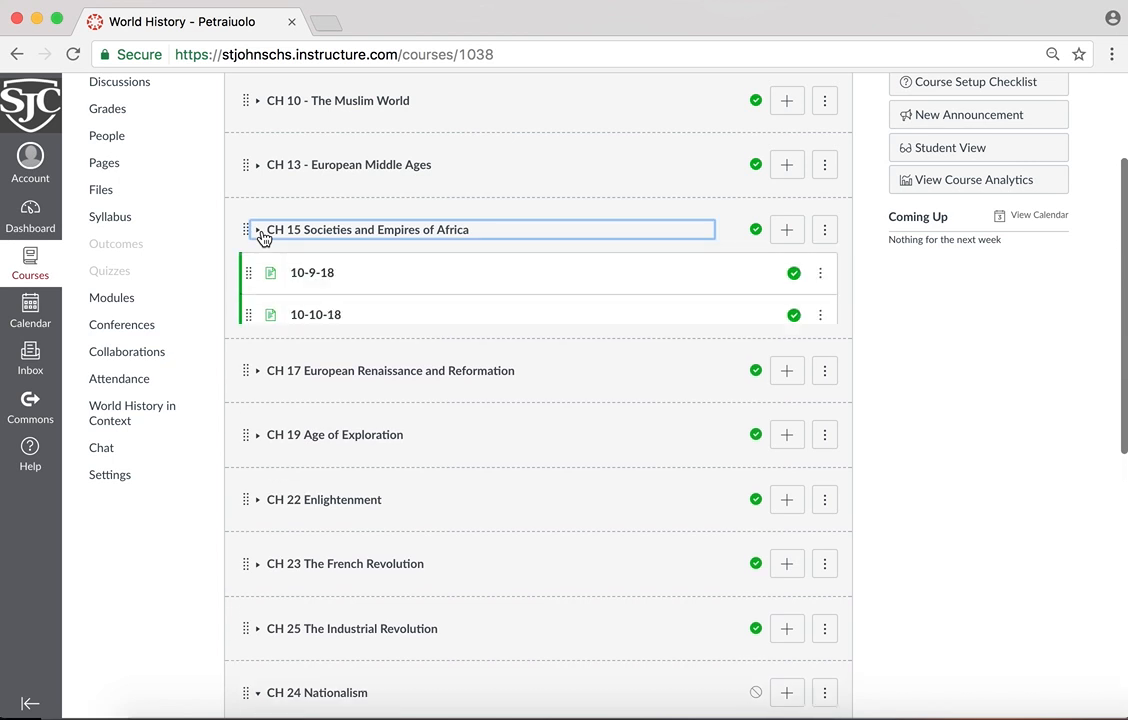
pyautogui.scroll(-1, 370, 325)
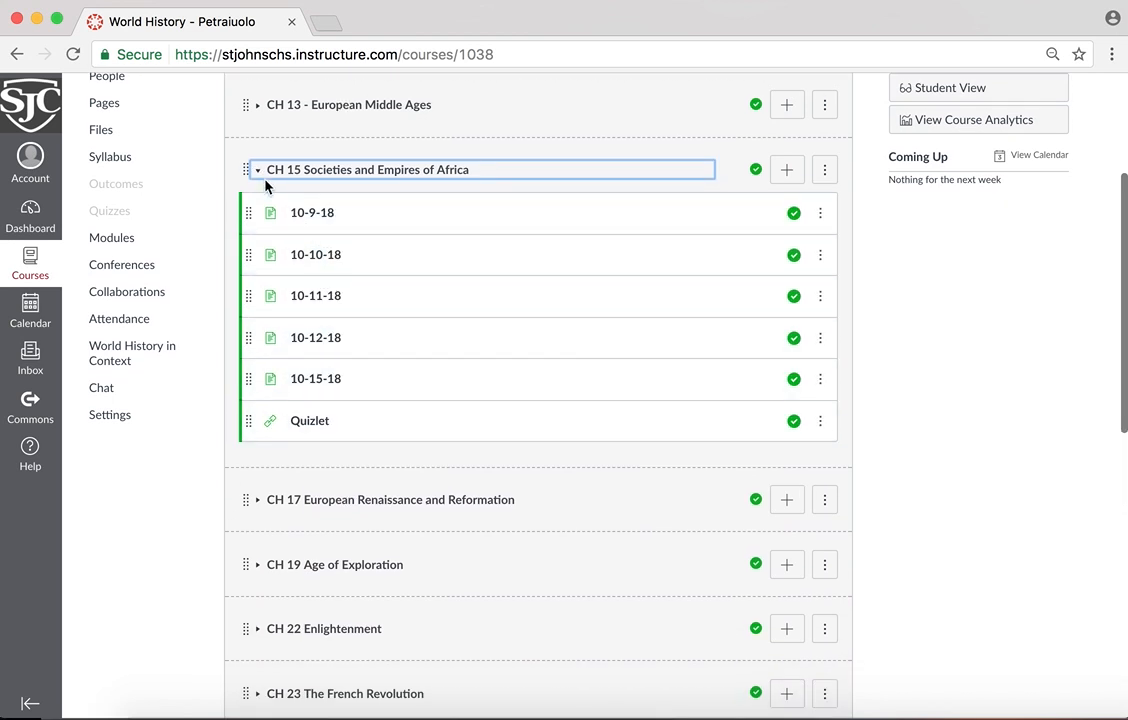
pyautogui.scroll(5, 305, 237)
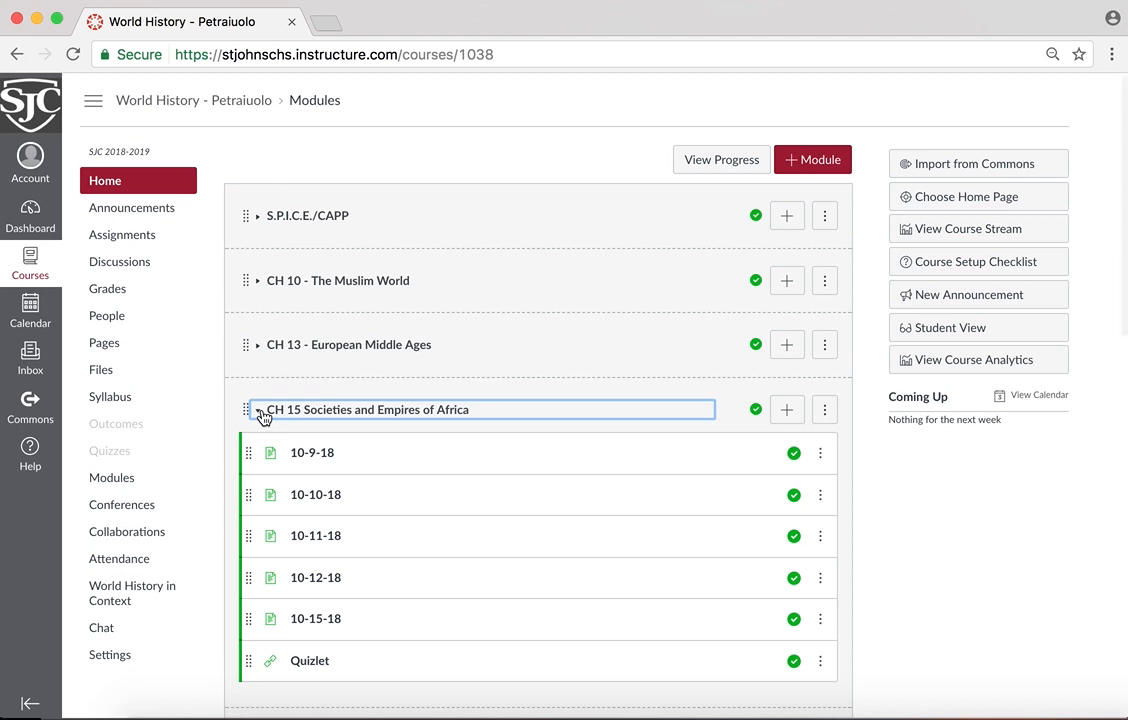
pyautogui.click(261, 285)
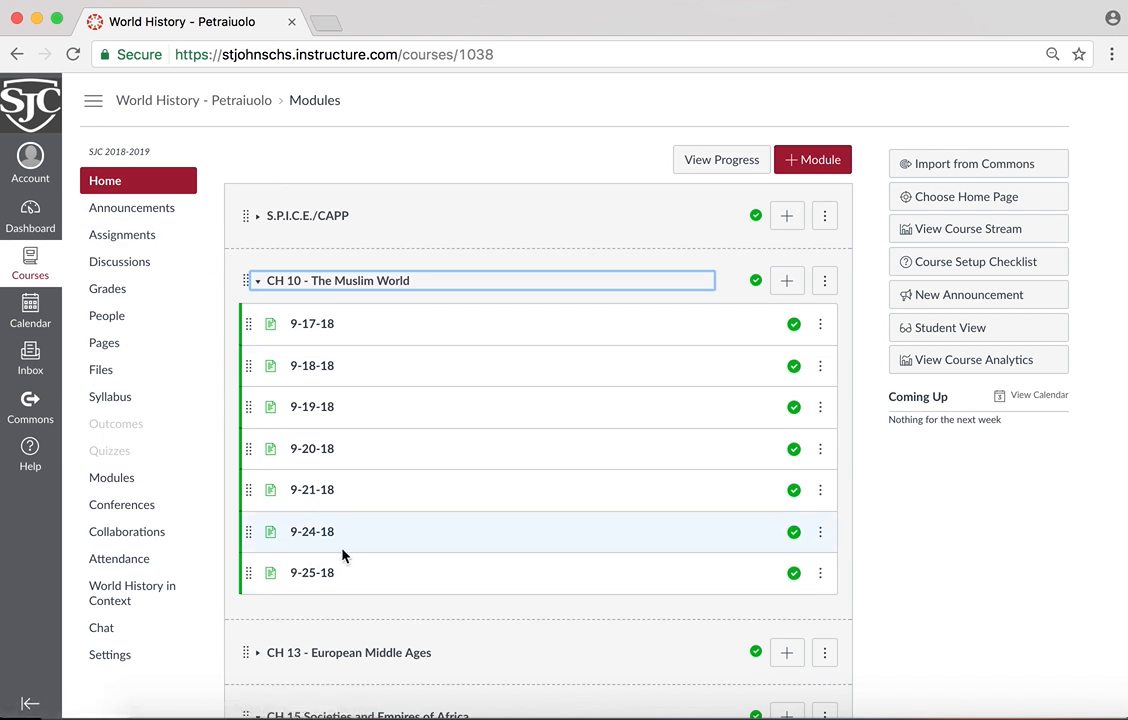
pyautogui.click(260, 287)
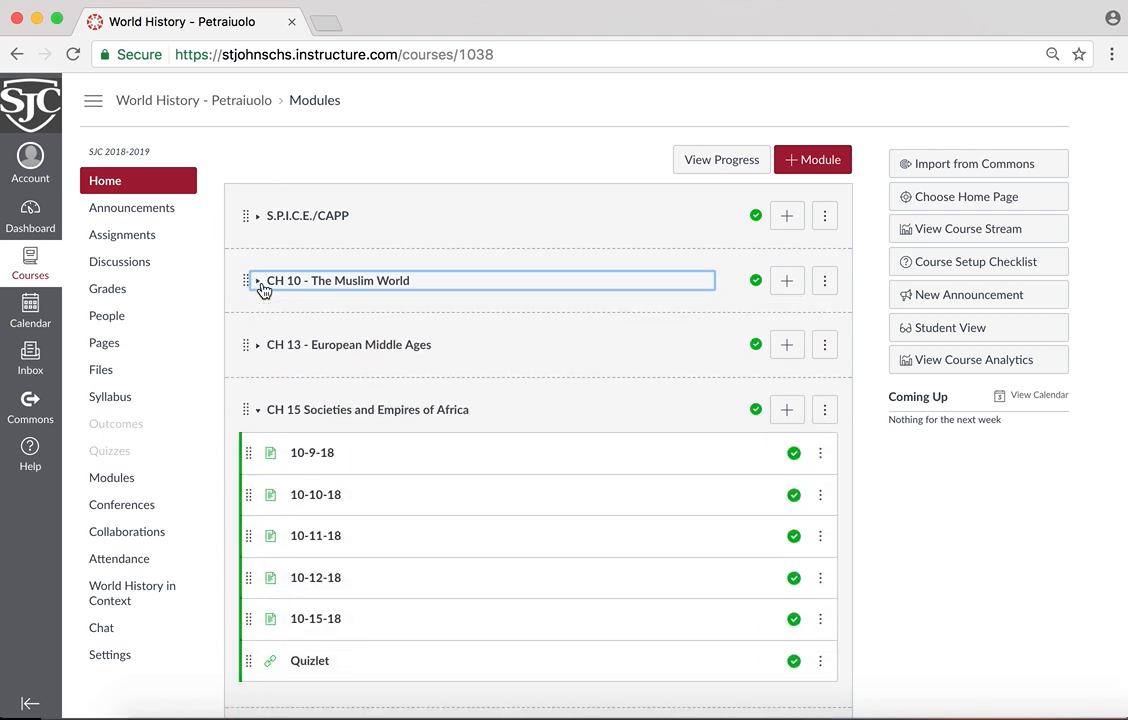
pyautogui.click(260, 418)
pyautogui.scroll(-5, 335, 514)
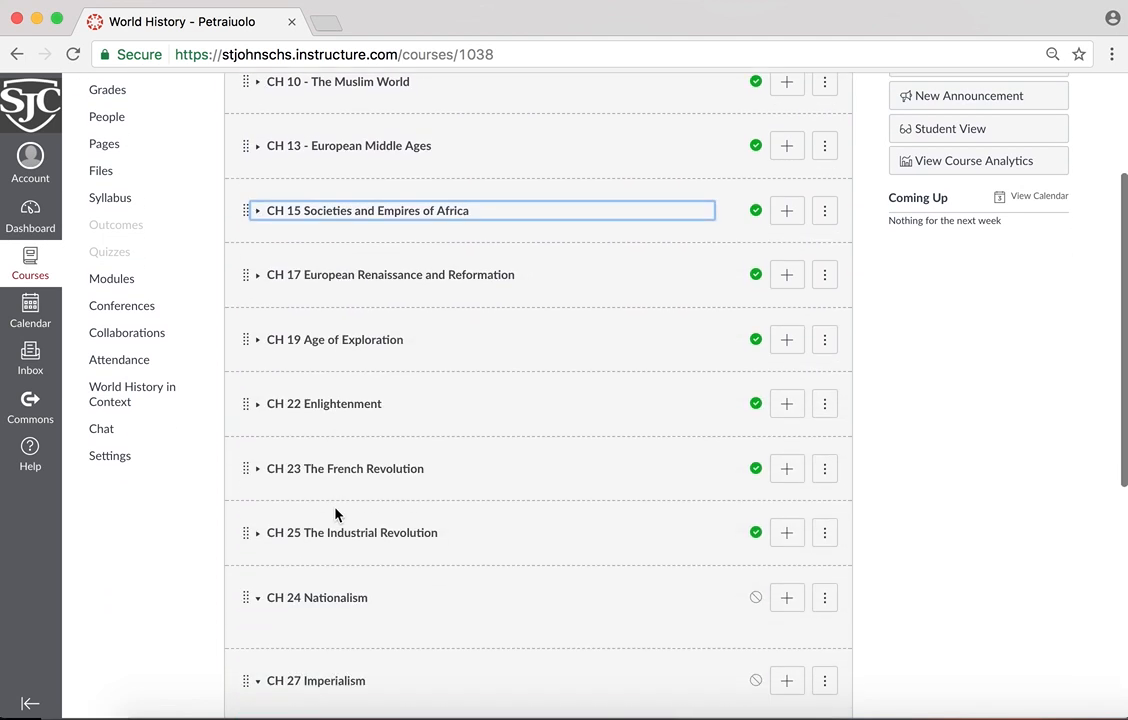
pyautogui.scroll(3, 335, 514)
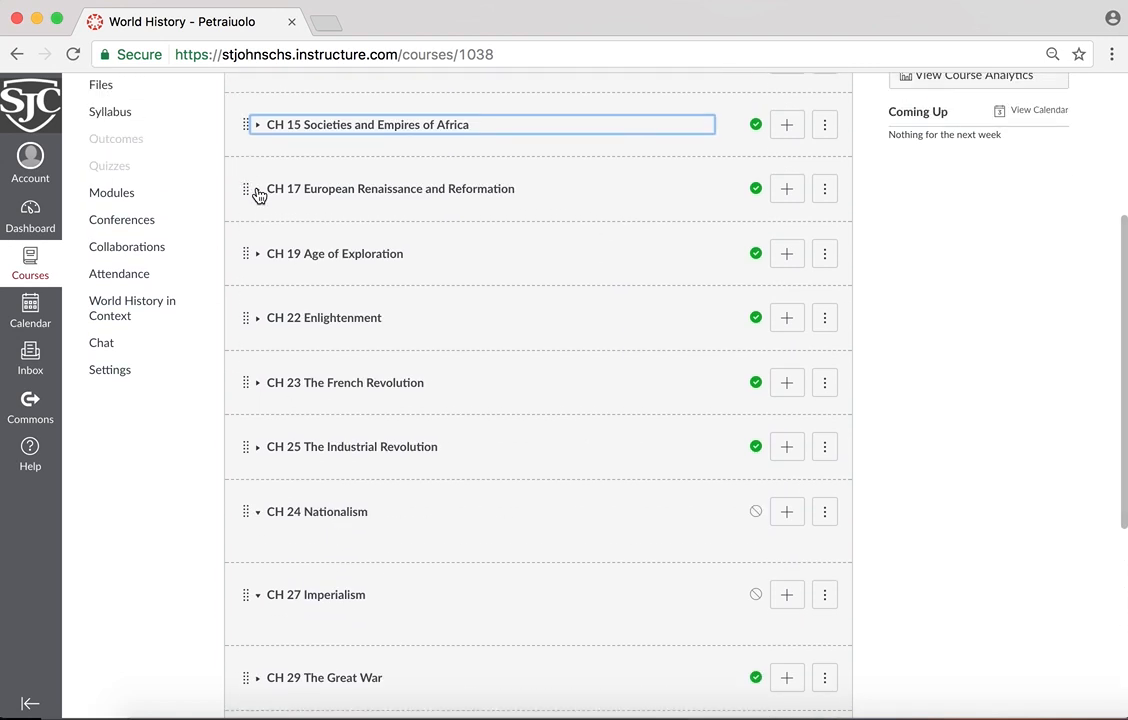
pyautogui.scroll(3, 311, 388)
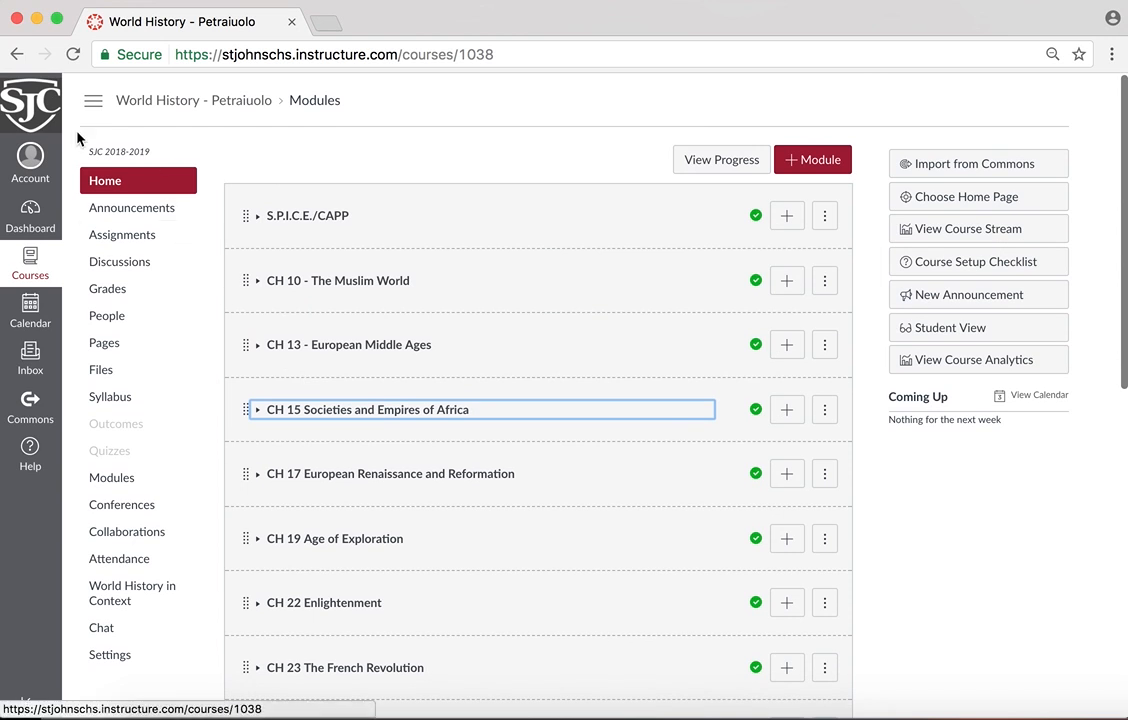
# Return to the Canvas 101 course and open its settings at the course details
pyautogui.click(33, 118)
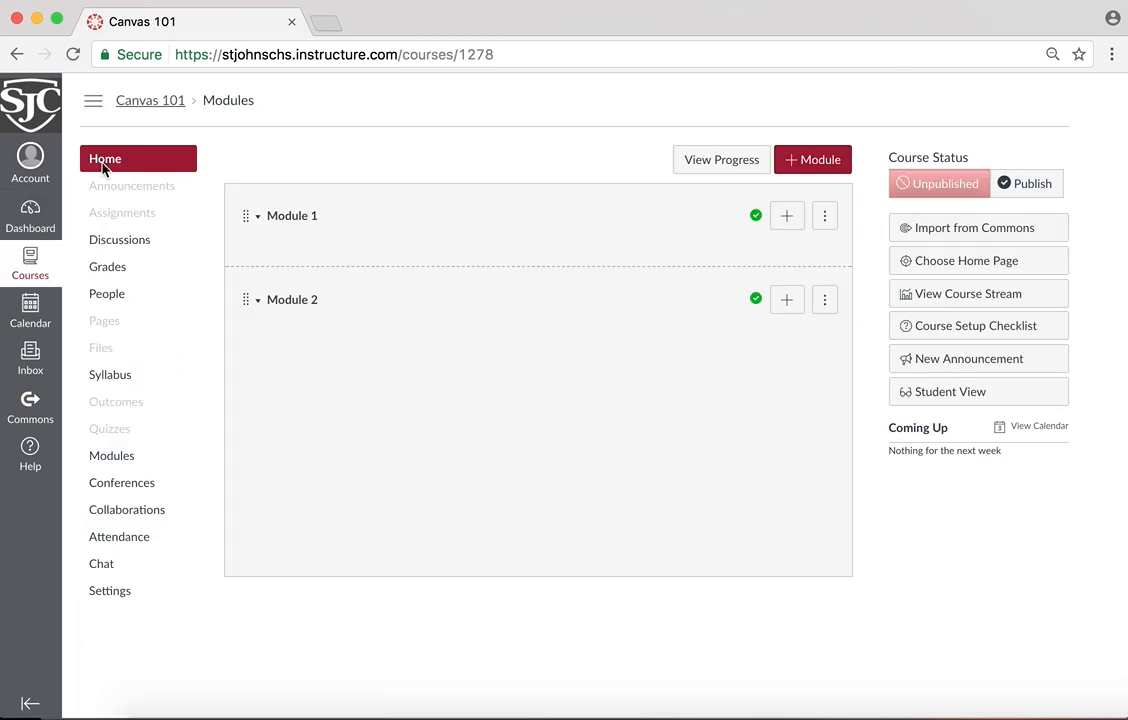
pyautogui.click(119, 605)
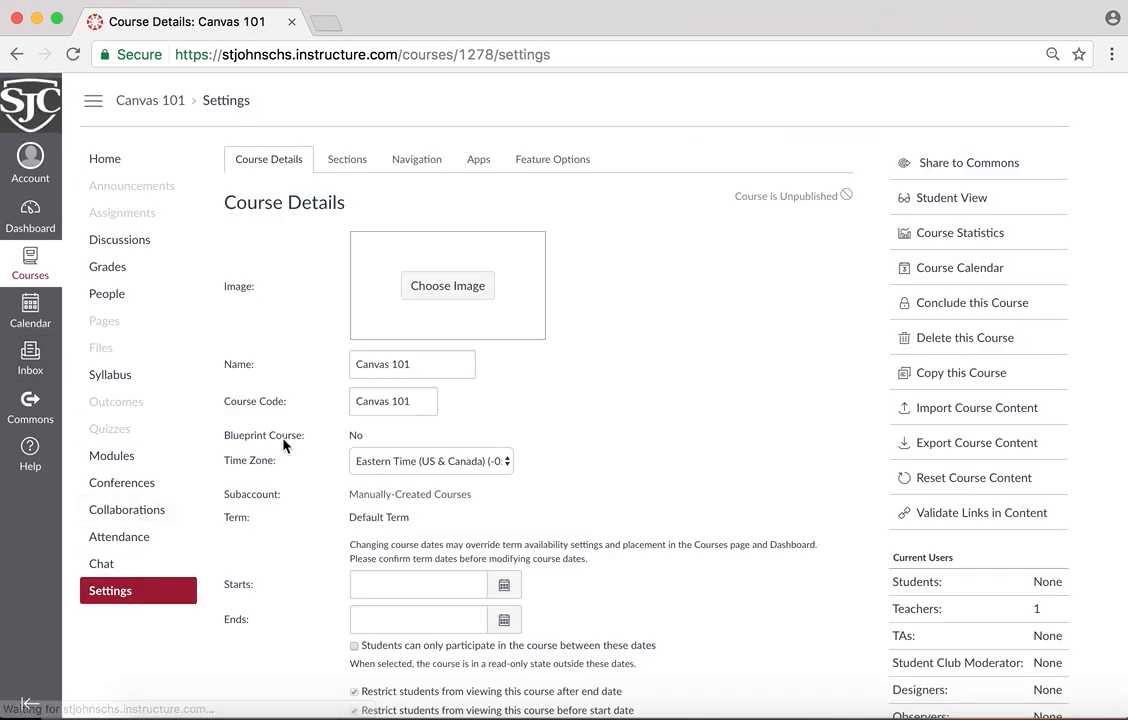
pyautogui.scroll(-2, 627, 330)
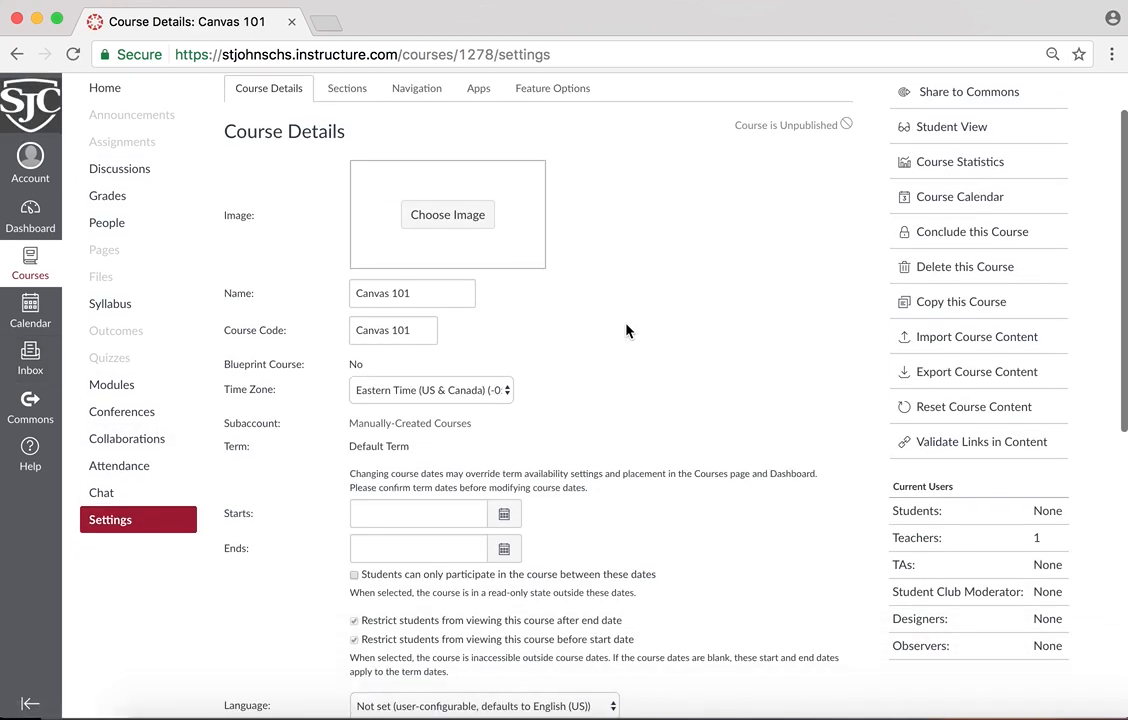
# View the image options for the course card, leave without choosing one, and return to the Canvas 101 course details
pyautogui.click(430, 219)
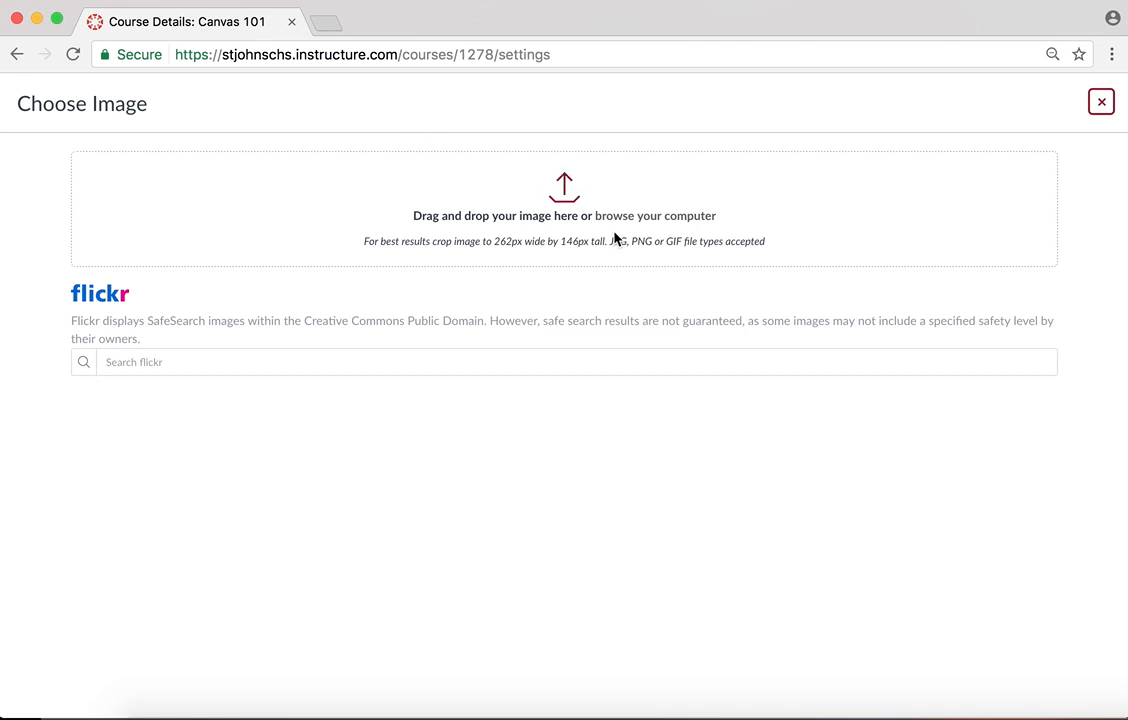
pyautogui.click(17, 55)
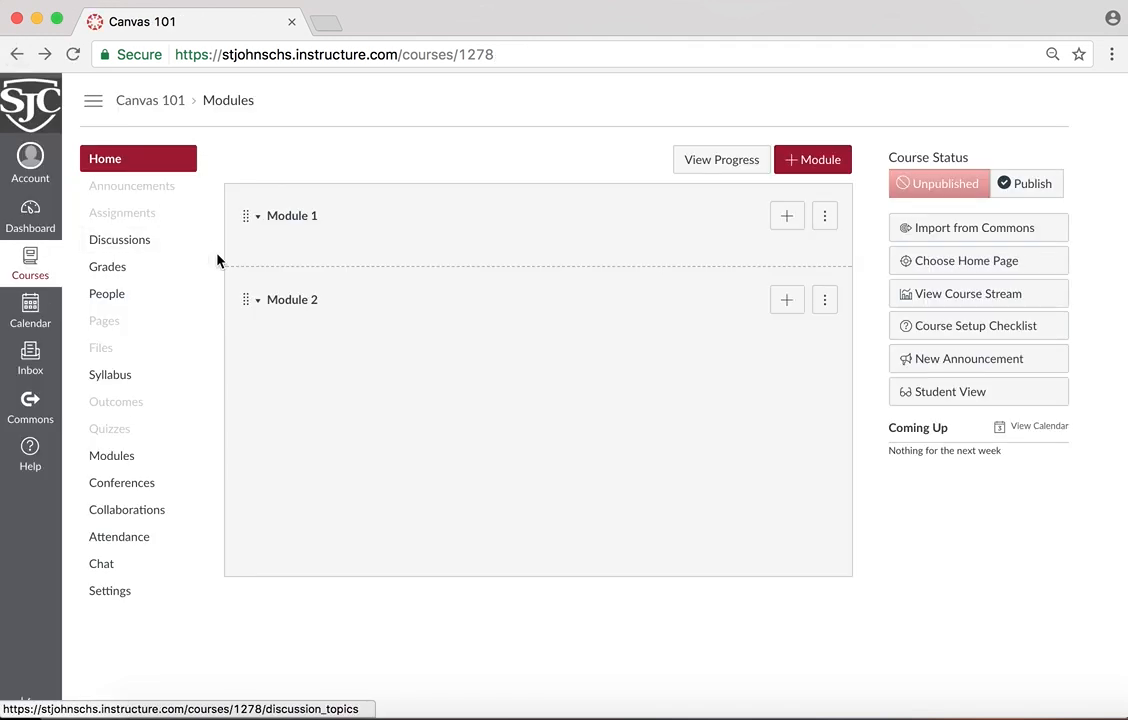
pyautogui.click(102, 593)
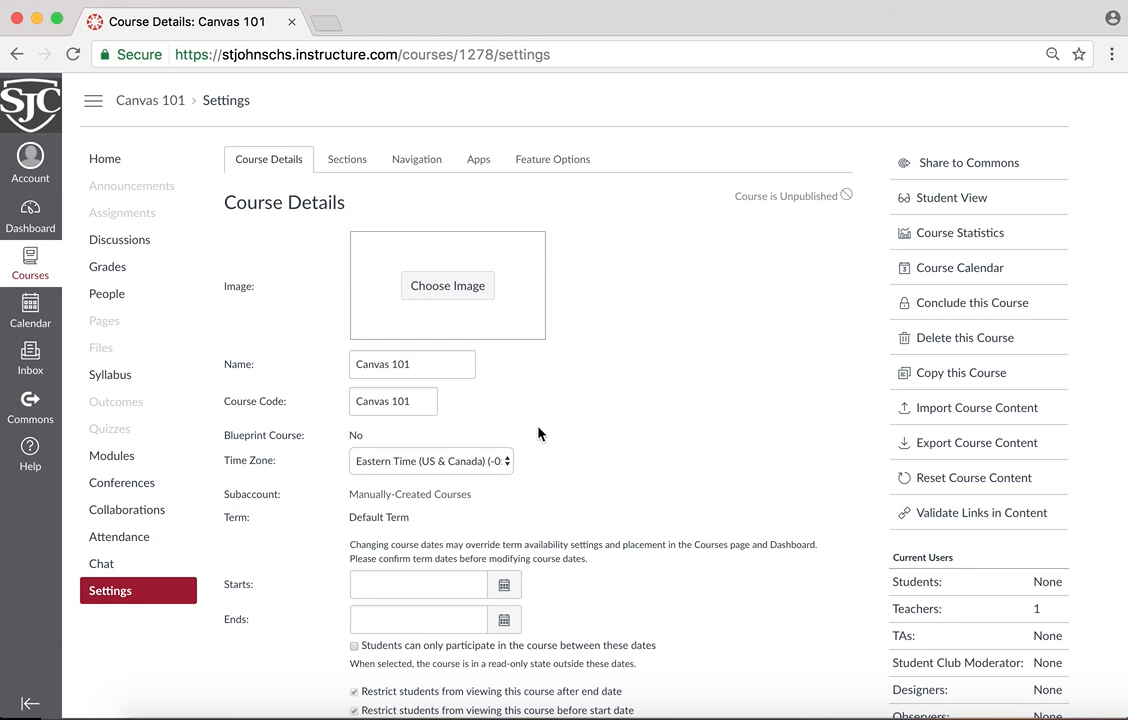
pyautogui.scroll(-2, 538, 433)
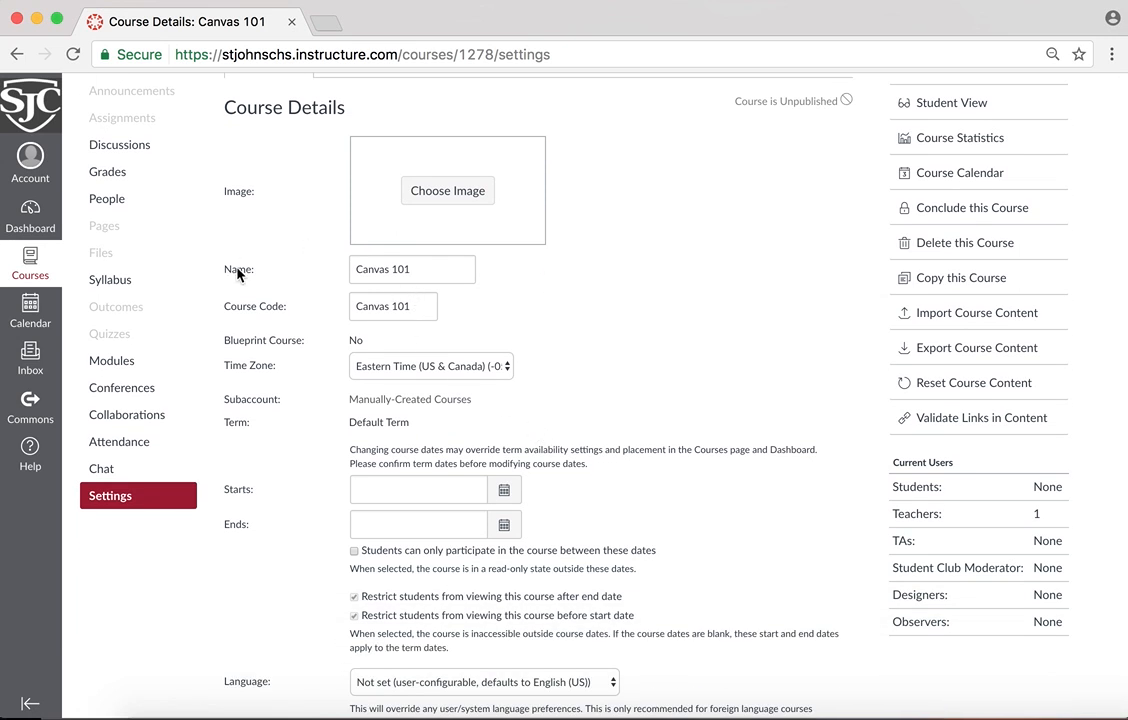
# Append a hyphen and the teacher's surname to the course code Canvas 101, leaving the course name as it is
pyautogui.moveTo(420, 266); pyautogui.dragTo(322, 267)
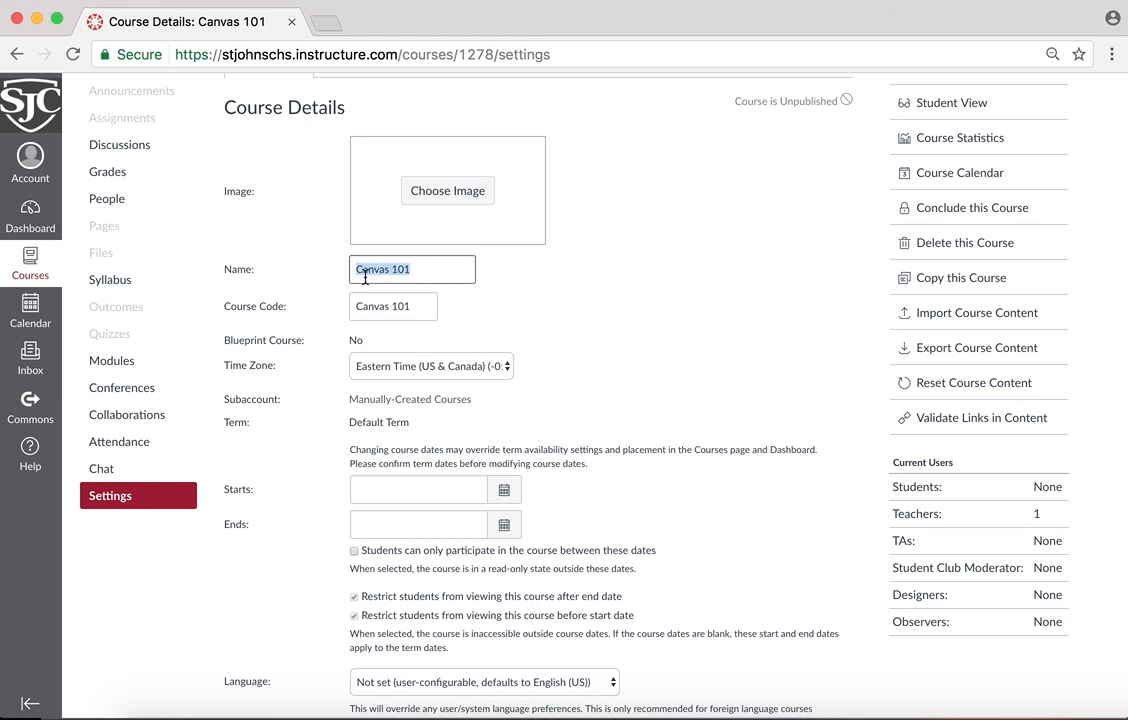
pyautogui.click(519, 290)
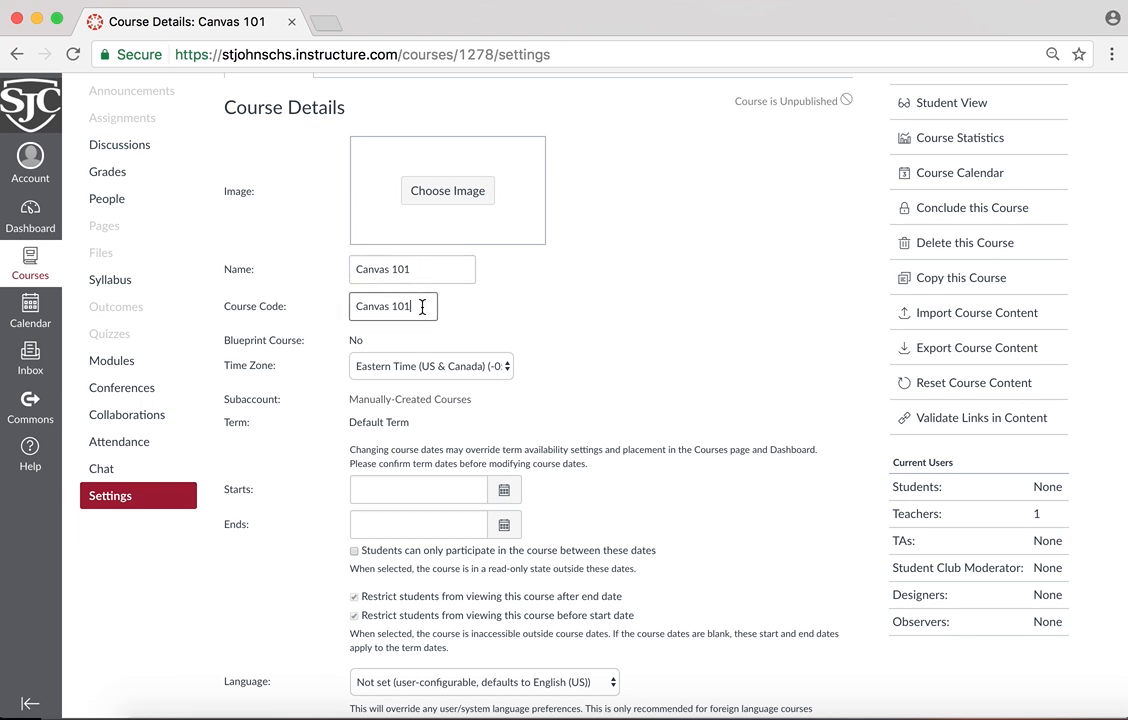
pyautogui.moveTo(422, 307); pyautogui.dragTo(342, 306)
pyautogui.click(427, 314)
pyautogui.write('- Petraiuolo')
pyautogui.press('Left')
pyautogui.press('Left')
pyautogui.press('Left')
pyautogui.press('Left')
pyautogui.press('Left')
pyautogui.press('Left')
pyautogui.press('Right')
pyautogui.press('Right')
pyautogui.press('Right')
pyautogui.press('Right')
pyautogui.press('Right')
# Expand the additional course options below the course description
pyautogui.scroll(-10, 478, 375)
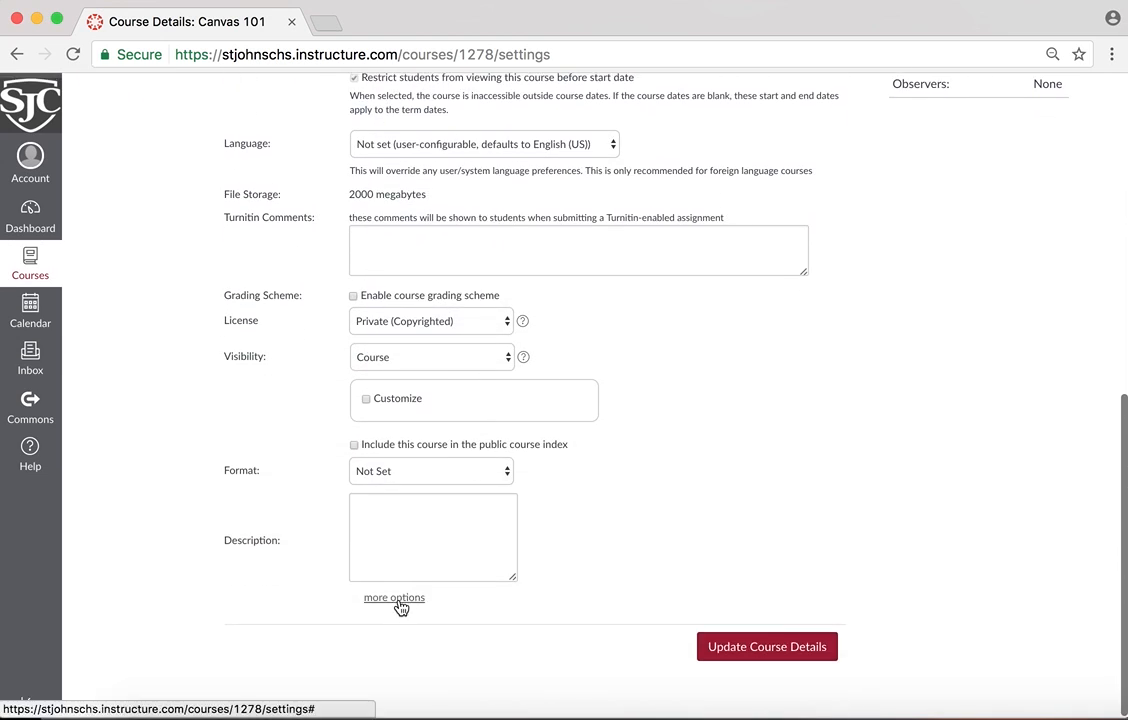
pyautogui.click(398, 597)
pyautogui.scroll(-3, 579, 551)
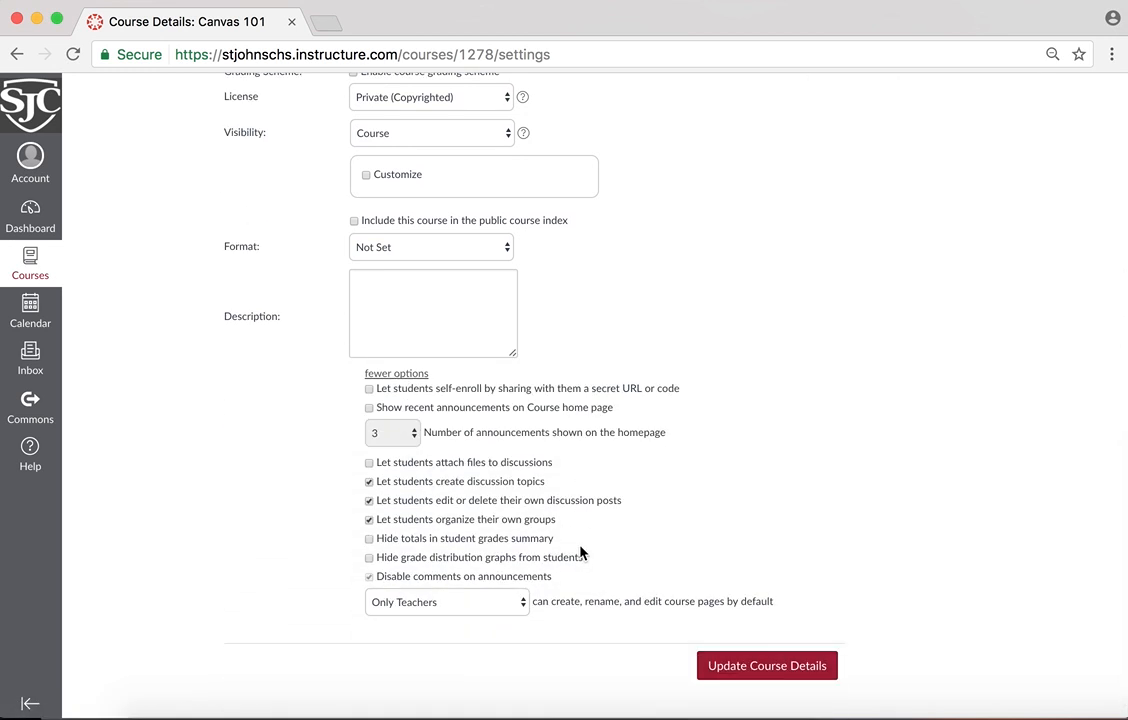
# Try showing 3 recent announcements on the course home page
pyautogui.click(369, 407)
pyautogui.click(370, 409)
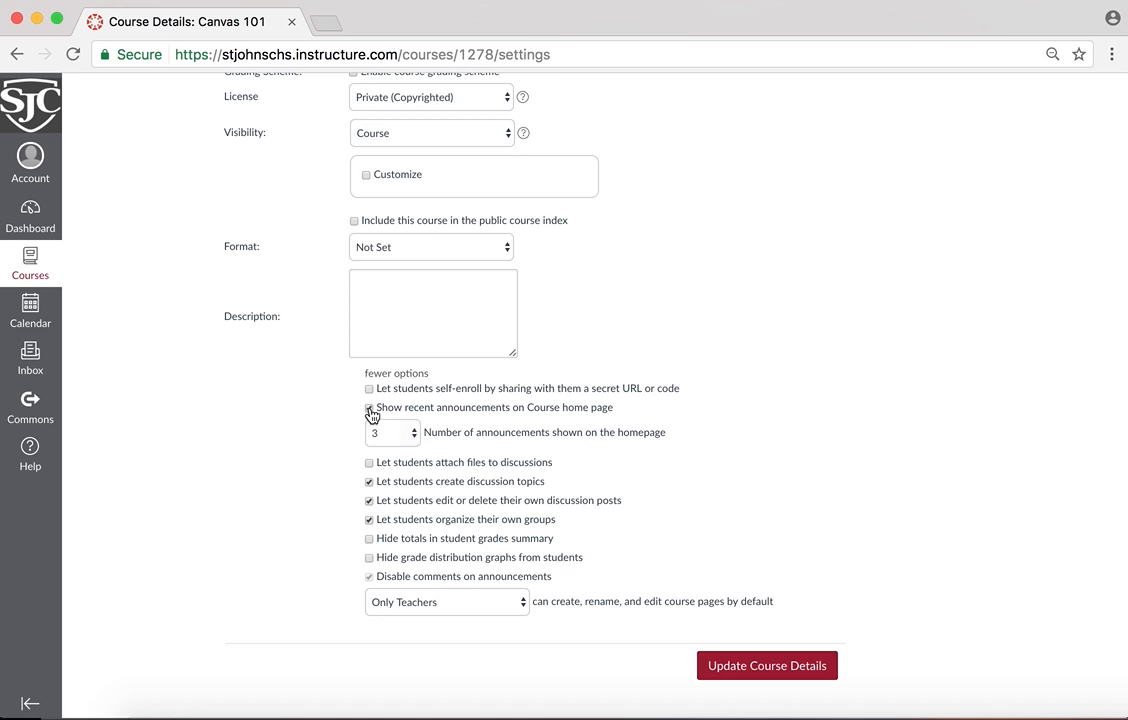
pyautogui.click(415, 443)
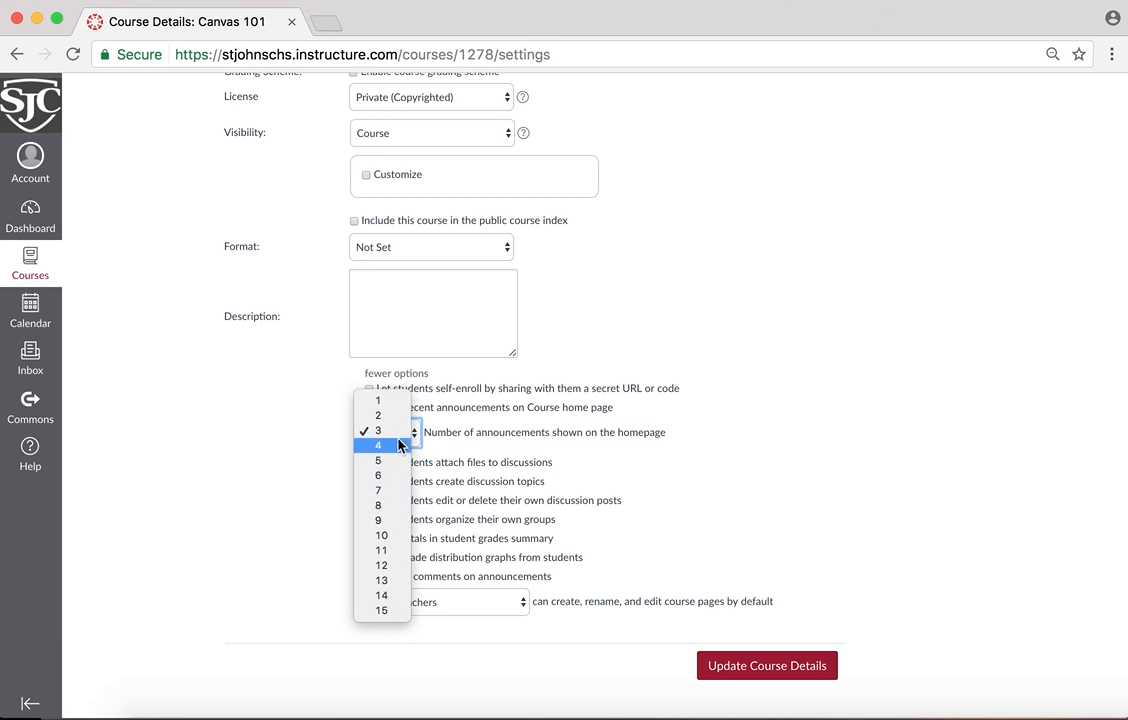
pyautogui.click(405, 431)
pyautogui.click(369, 409)
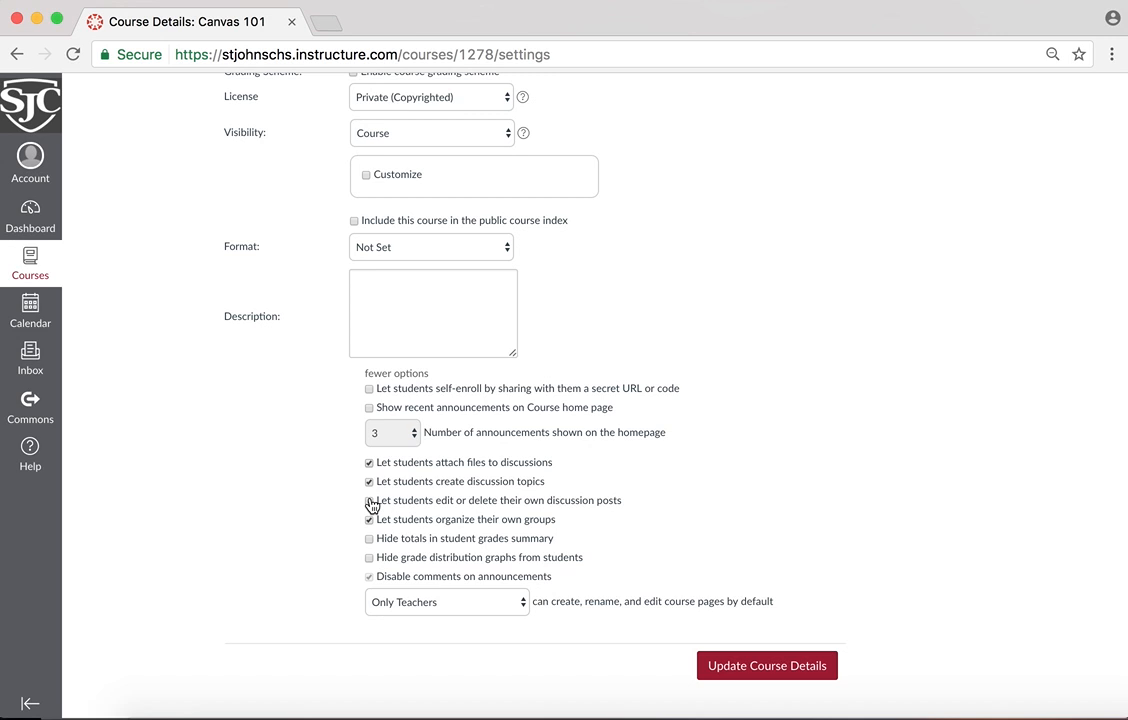
# Let students attach files to discussions, disallow editing or deleting their own posts, hide totals in the student grades summary, and save the course details
pyautogui.click(369, 501)
pyautogui.scroll(-1, 371, 547)
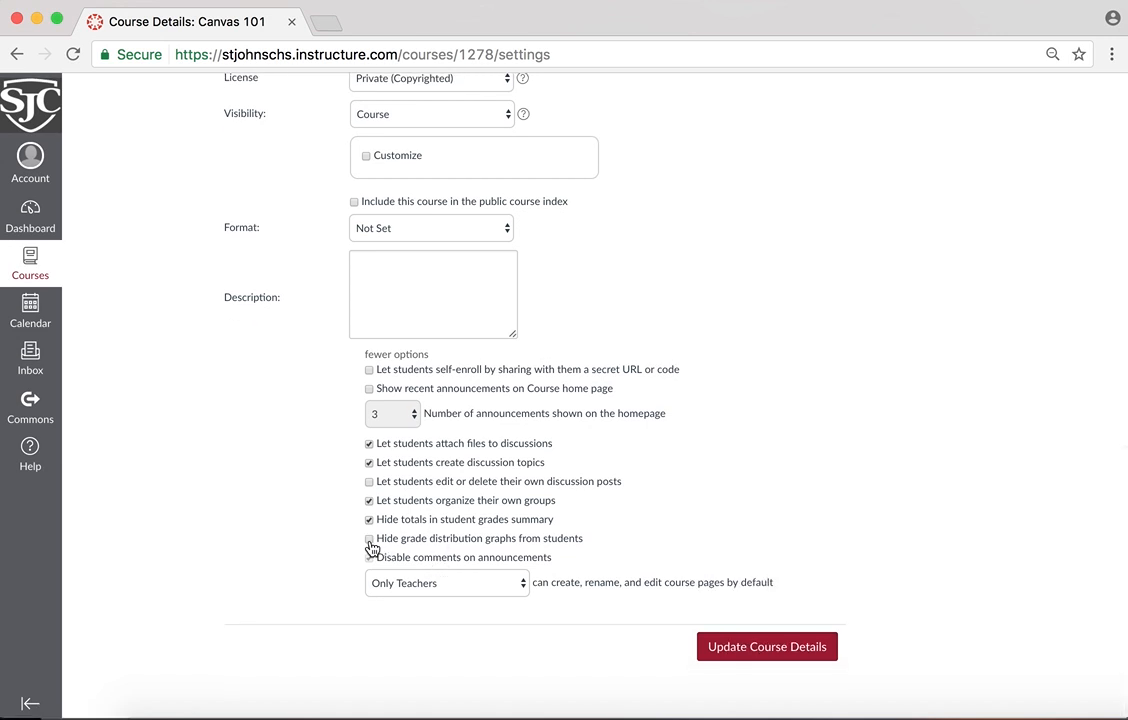
pyautogui.click(371, 566)
pyautogui.scroll(-1, 679, 622)
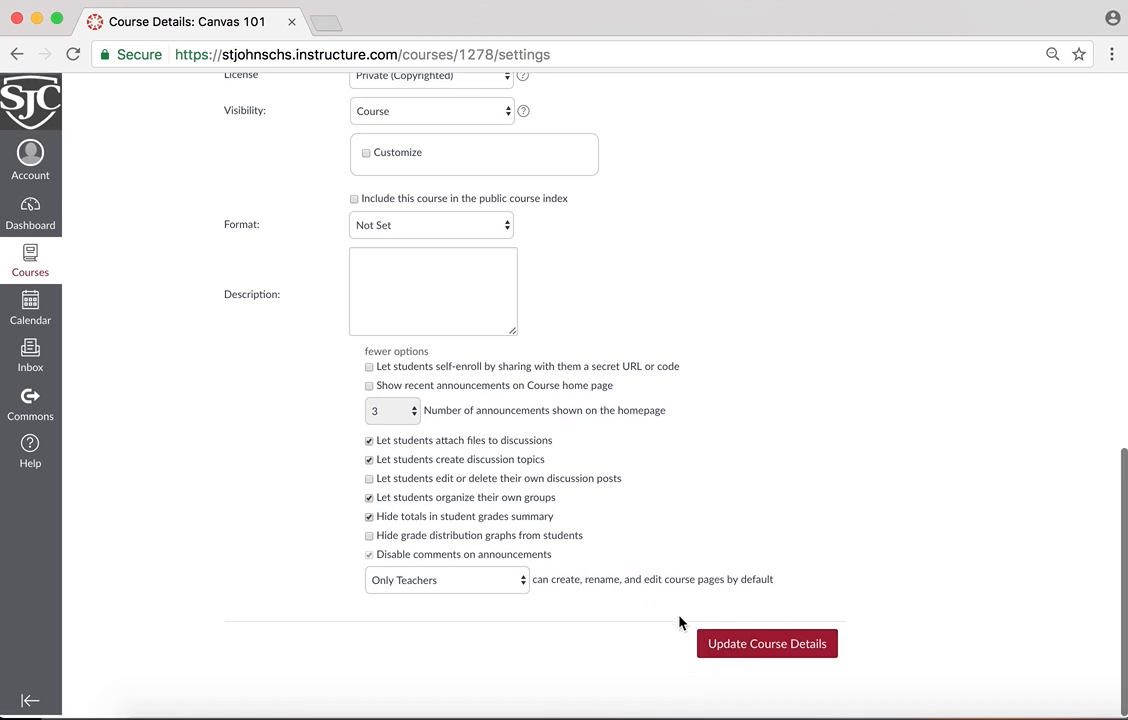
pyautogui.click(727, 652)
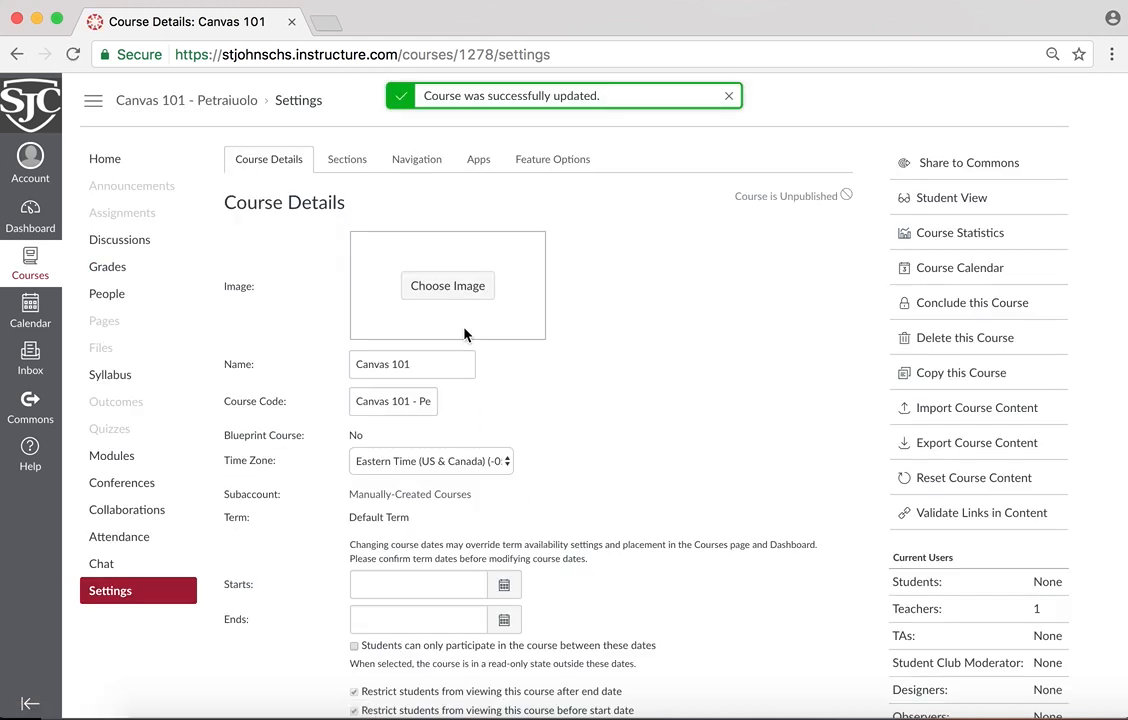
# Add a course section named World History Period 1
pyautogui.click(348, 159)
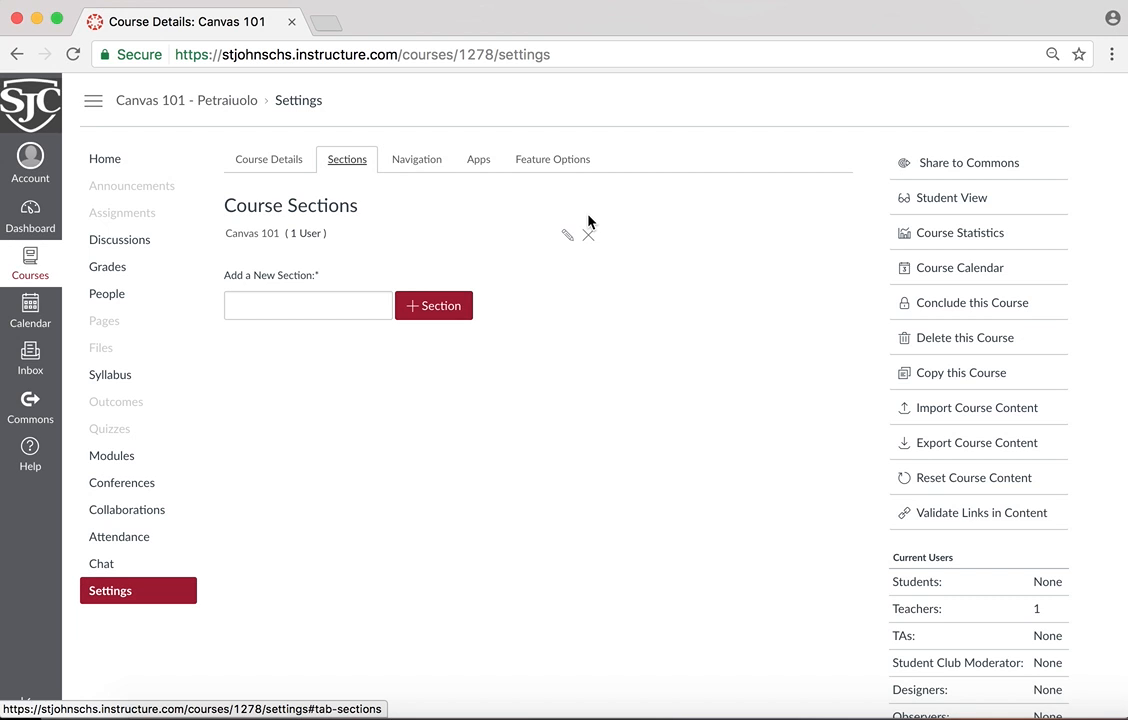
pyautogui.click(335, 309)
pyautogui.write('W')
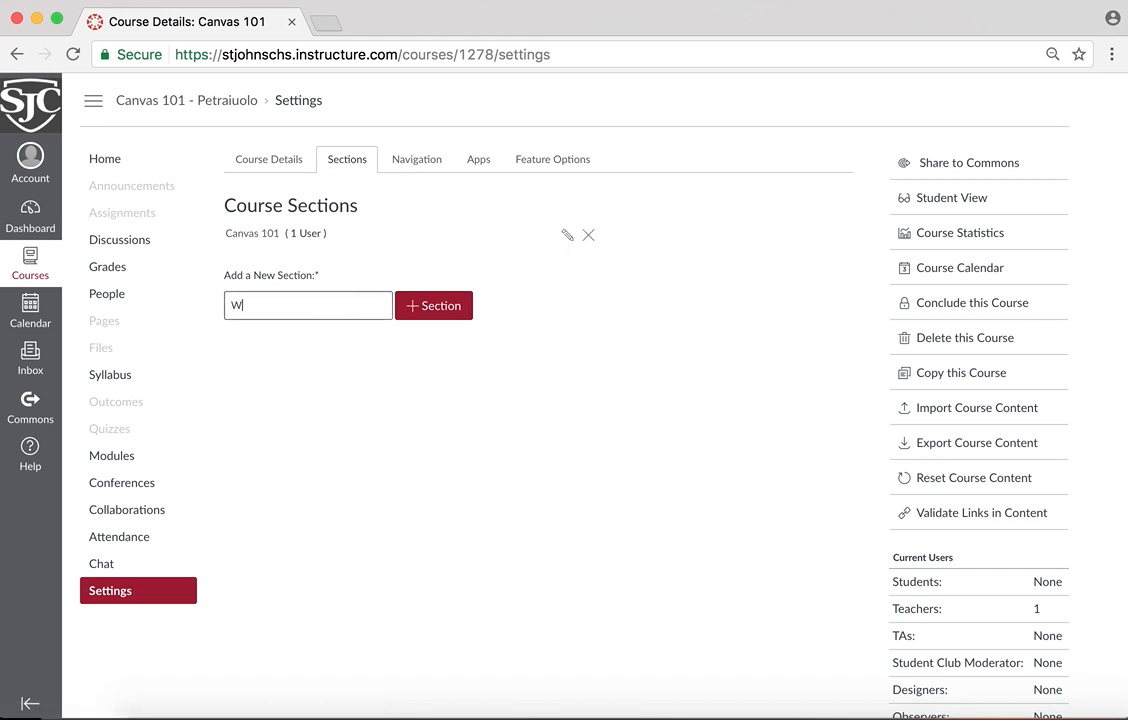
pyautogui.write('orld History Period 1')
pyautogui.click(458, 314)
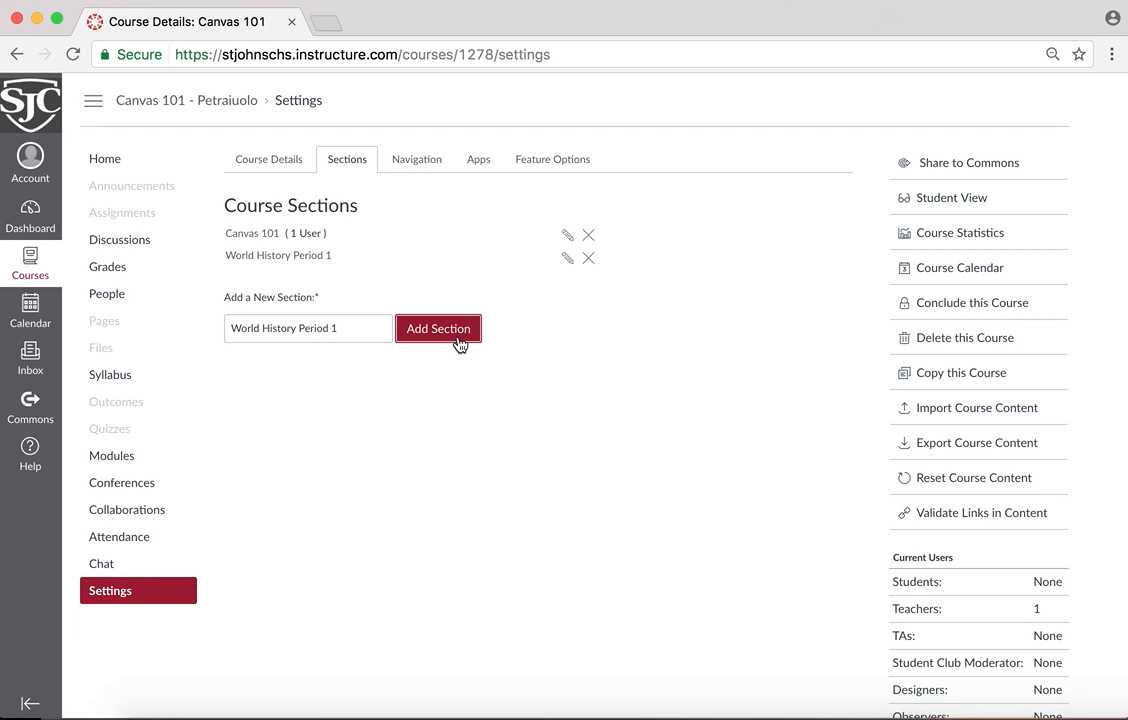
# Add another course section named World History Period 6
pyautogui.click(360, 326)
pyautogui.press('BackSpace')
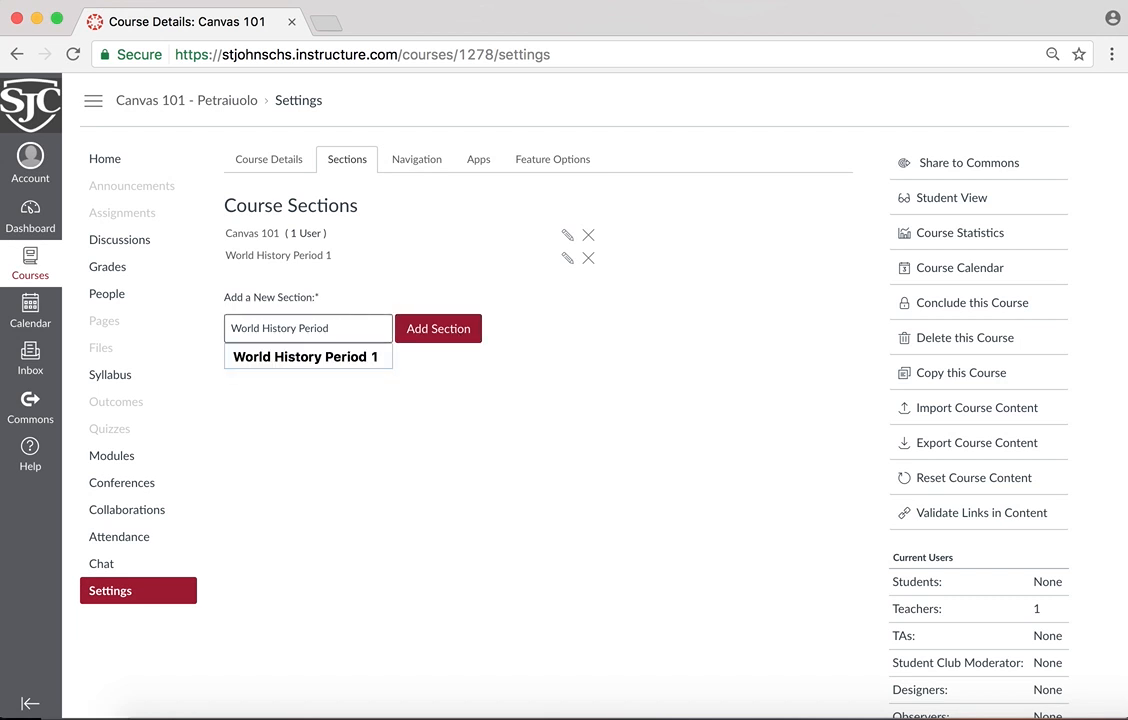
pyautogui.write('6')
pyautogui.click(422, 330)
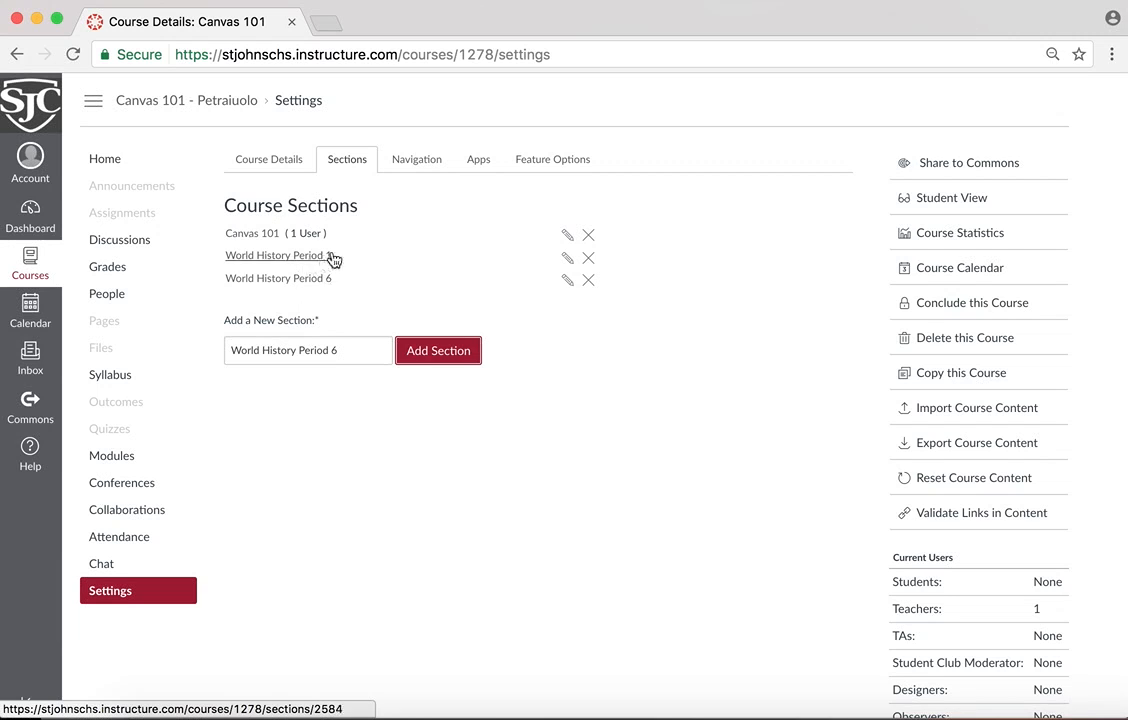
# Move Conferences and Attendance to the items hidden from students in the course navigation, and save the navigation
pyautogui.click(416, 168)
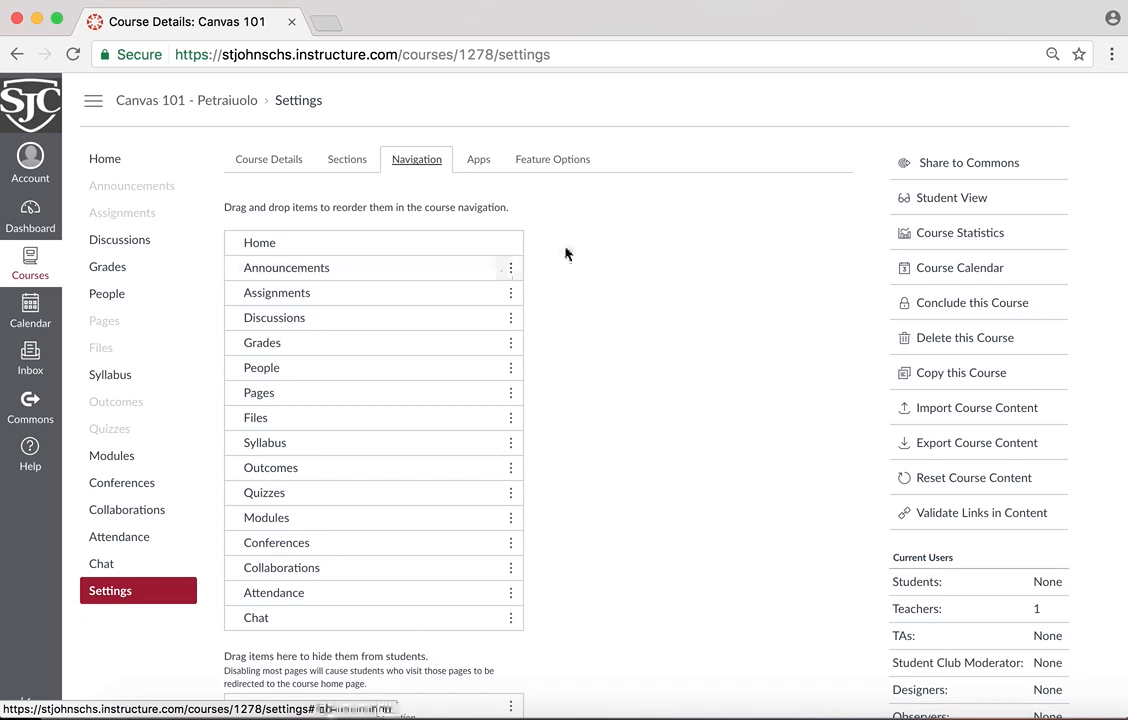
pyautogui.scroll(-2, 530, 293)
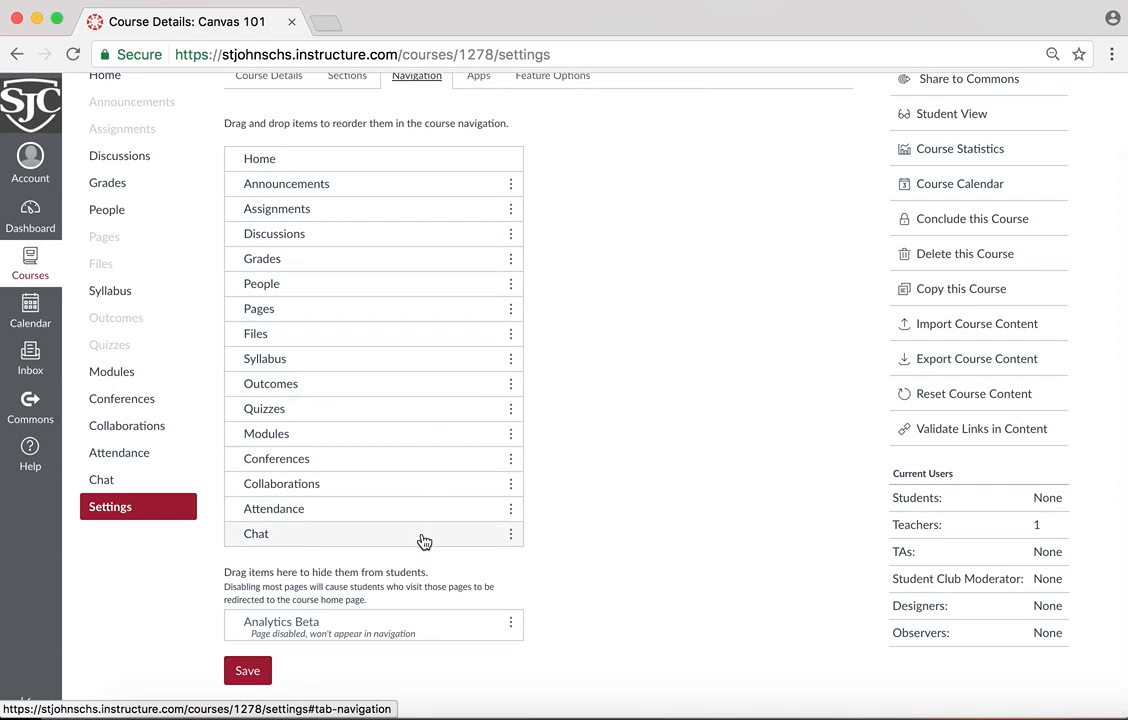
pyautogui.moveTo(519, 453); pyautogui.dragTo(446, 662)
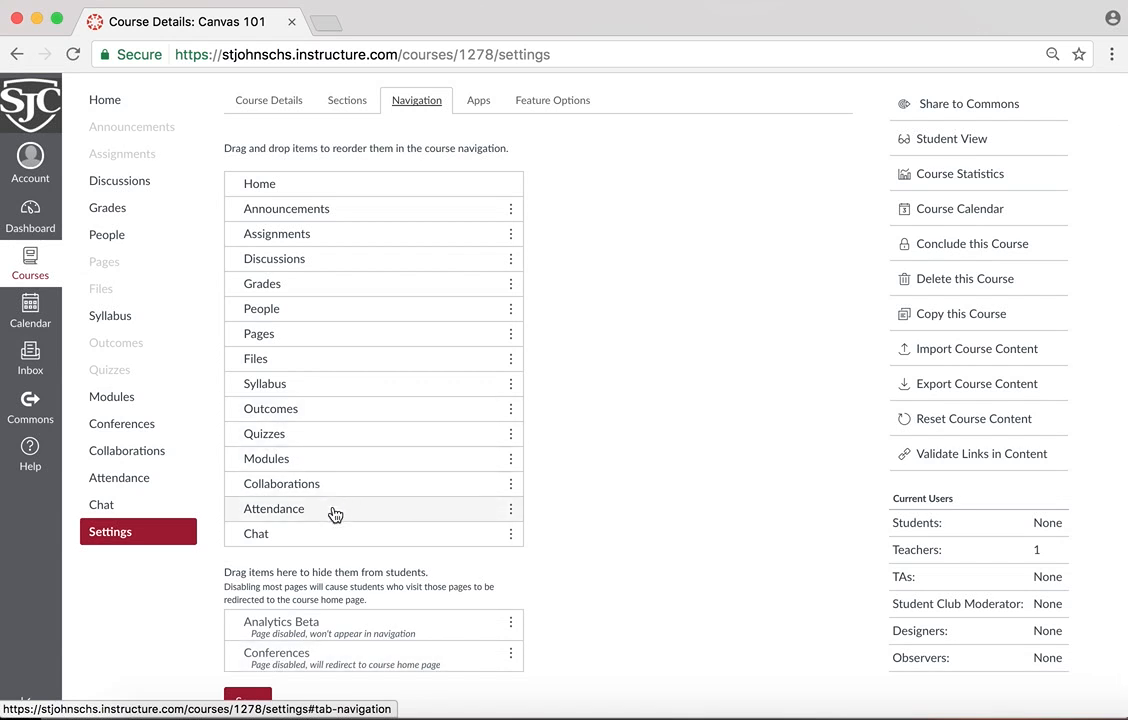
pyautogui.moveTo(330, 512); pyautogui.dragTo(352, 631)
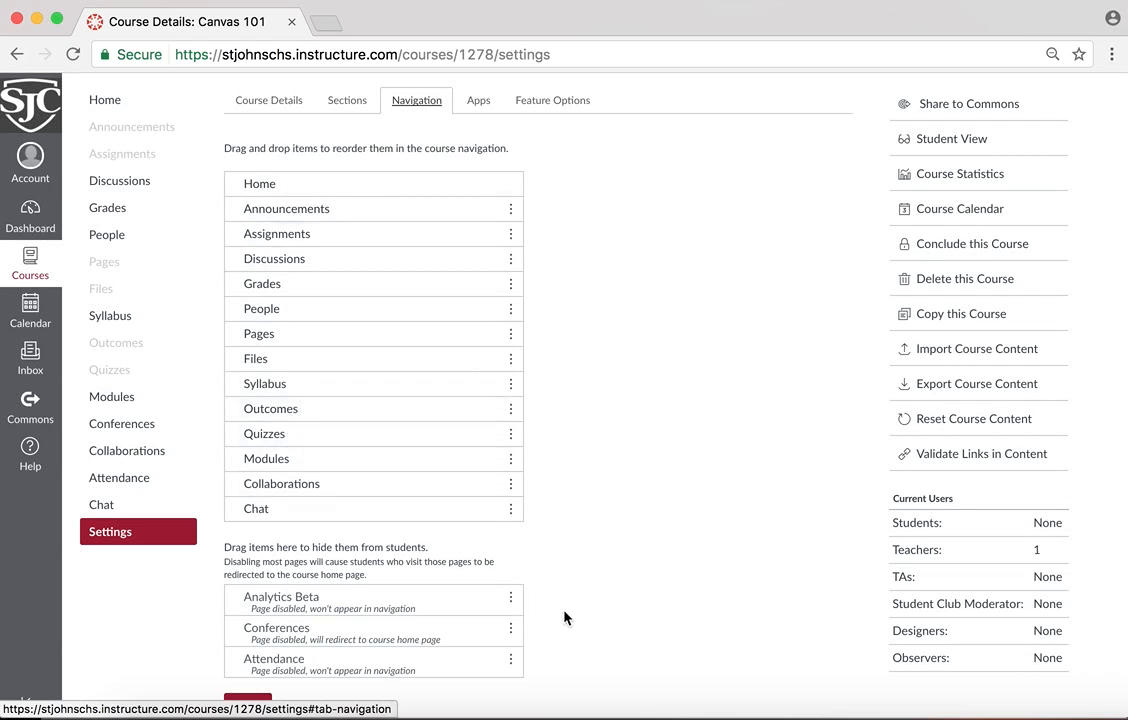
pyautogui.scroll(-1, 590, 582)
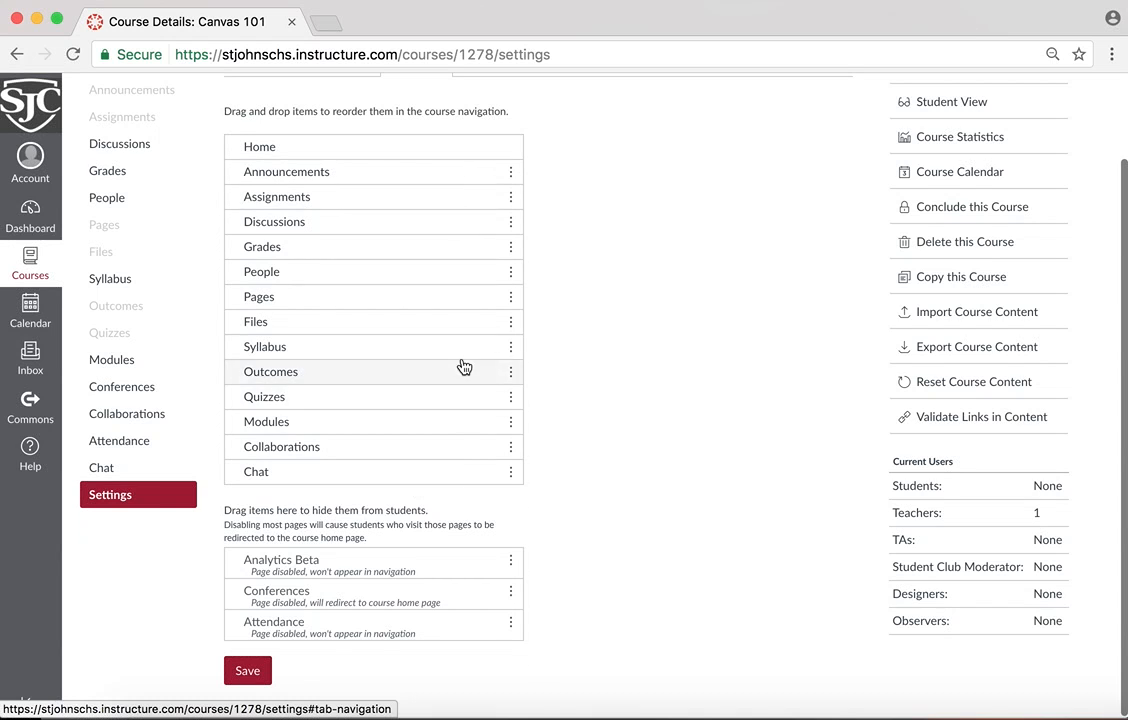
pyautogui.scroll(-1, 527, 519)
pyautogui.scroll(1, 526, 519)
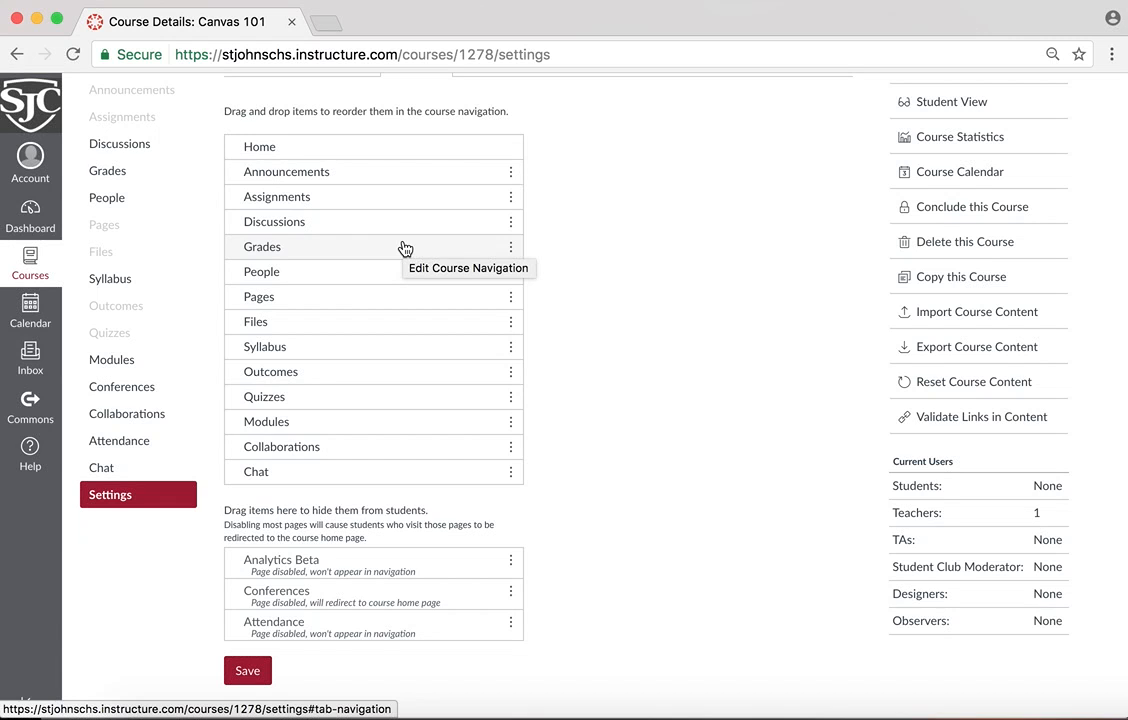
pyautogui.click(257, 669)
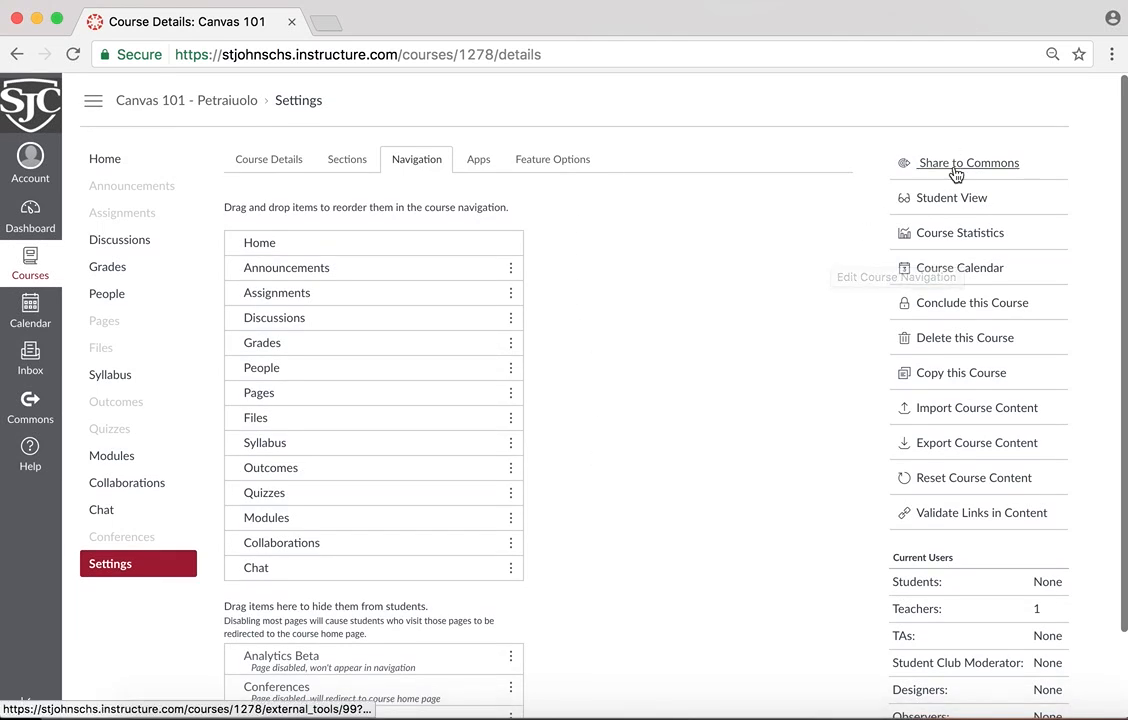
# Run the link validation on the Canvas 101 course content
pyautogui.scroll(-1, 1022, 184)
pyautogui.scroll(-1, 1024, 185)
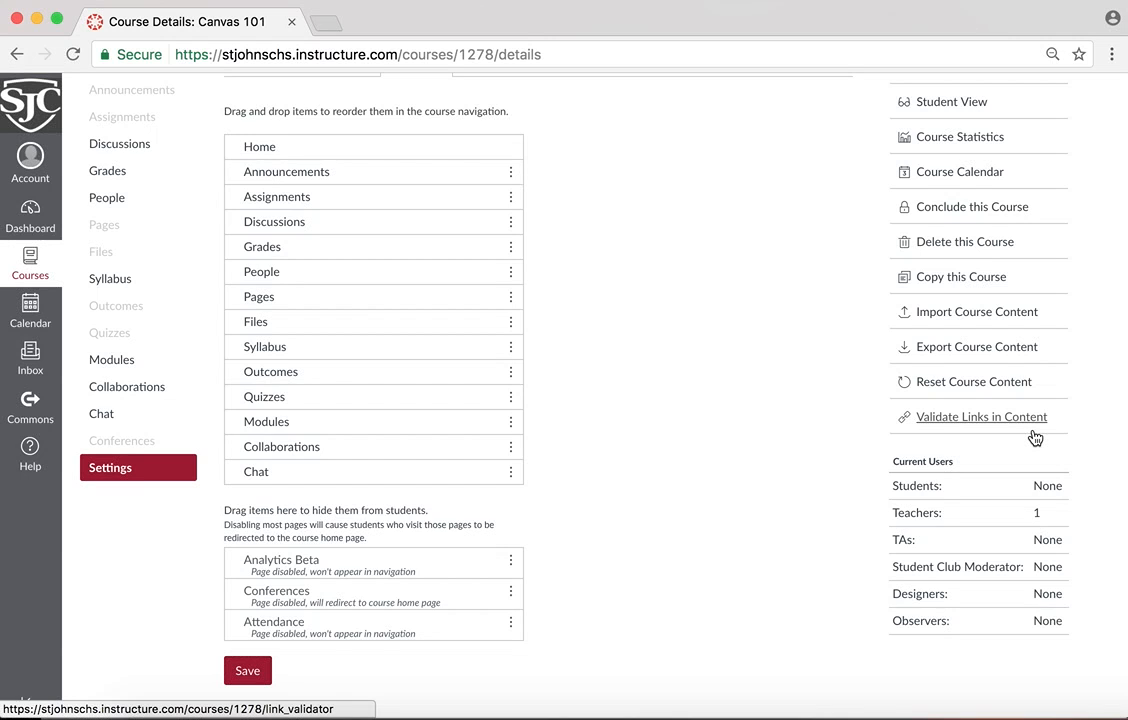
pyautogui.click(1033, 432)
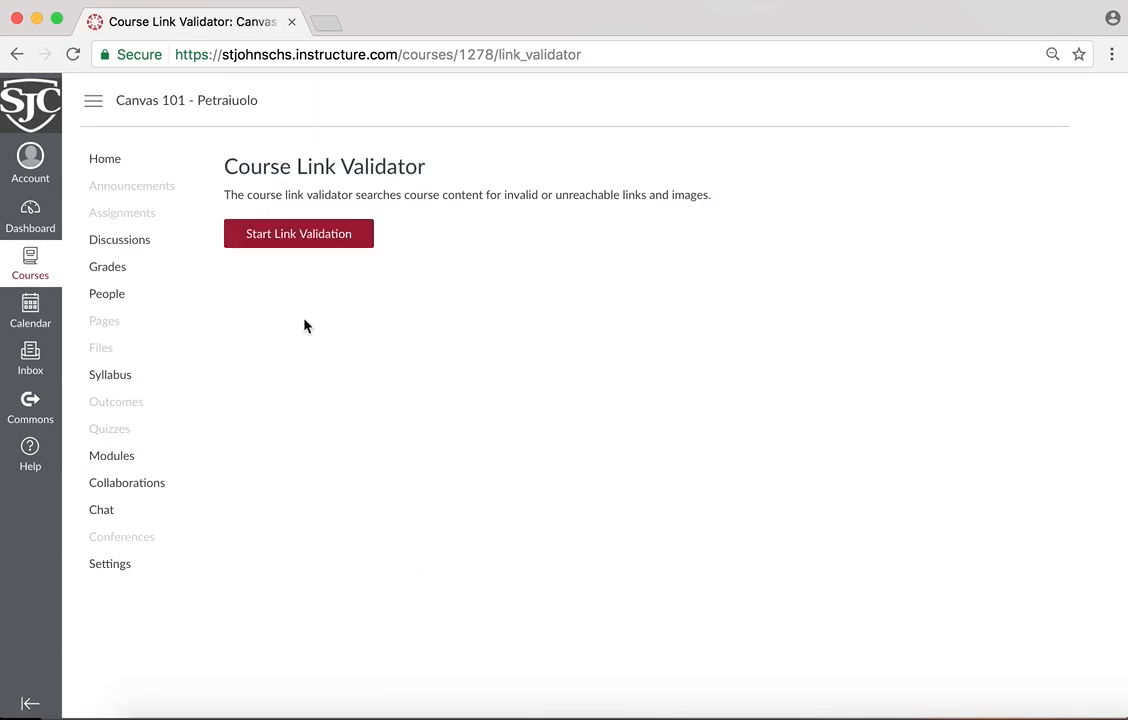
pyautogui.click(329, 249)
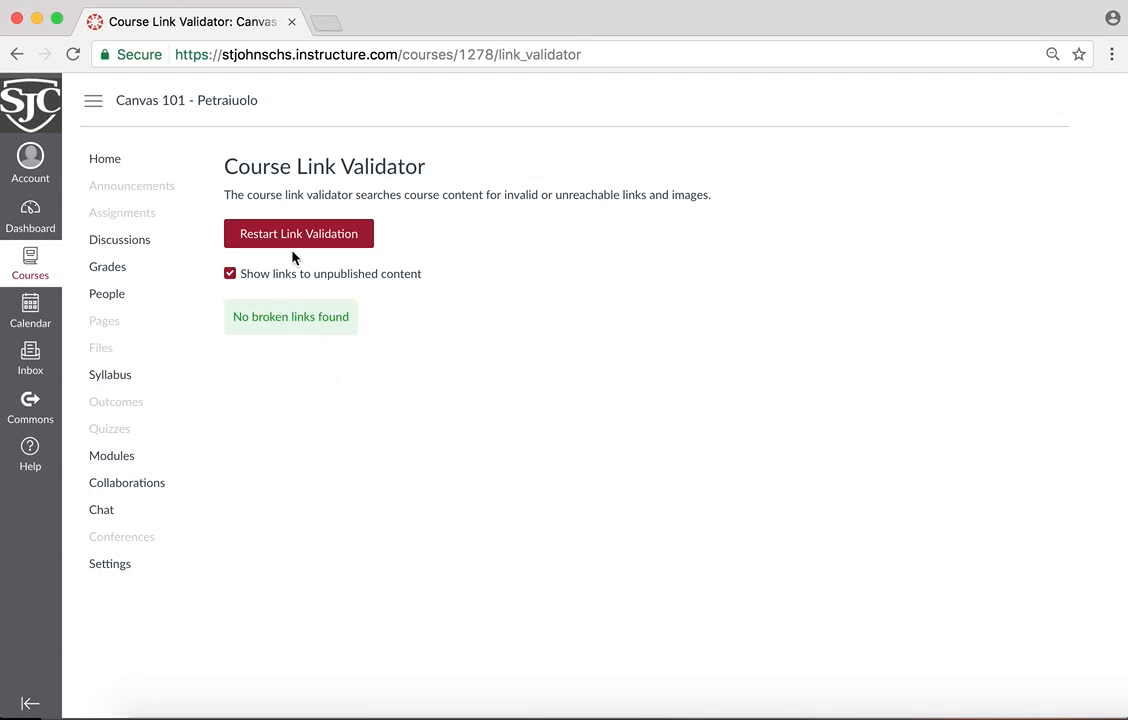
# Return to the course home page and publish the Canvas 101 course
pyautogui.click(118, 167)
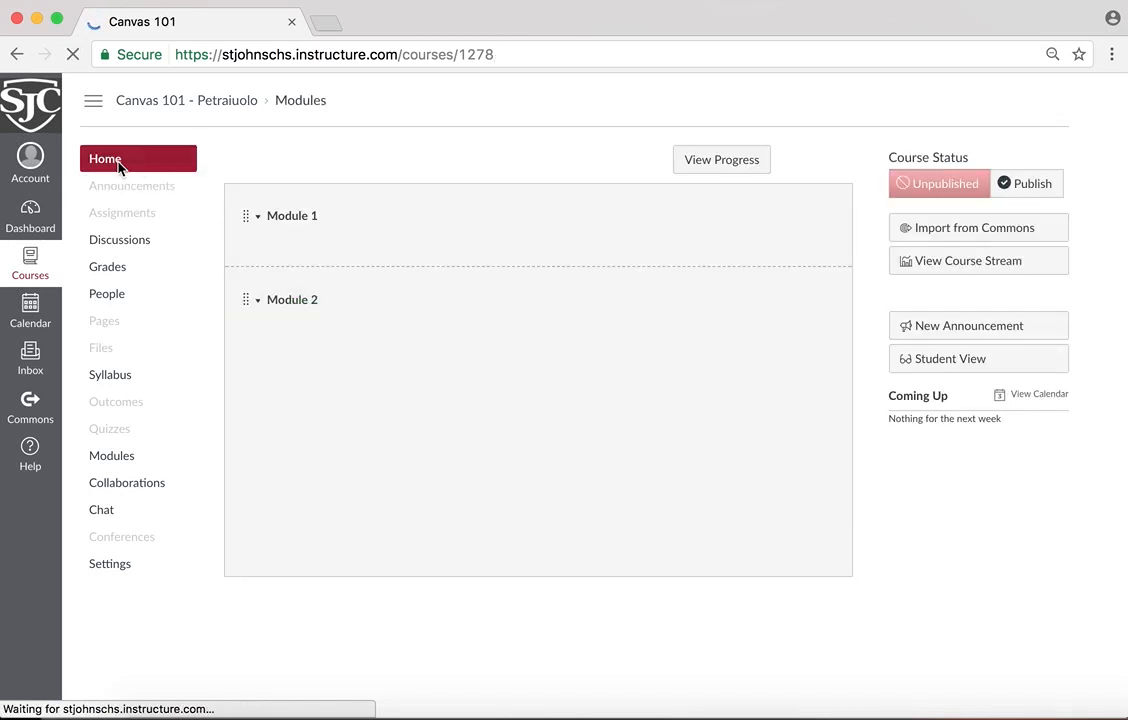
pyautogui.click(1030, 193)
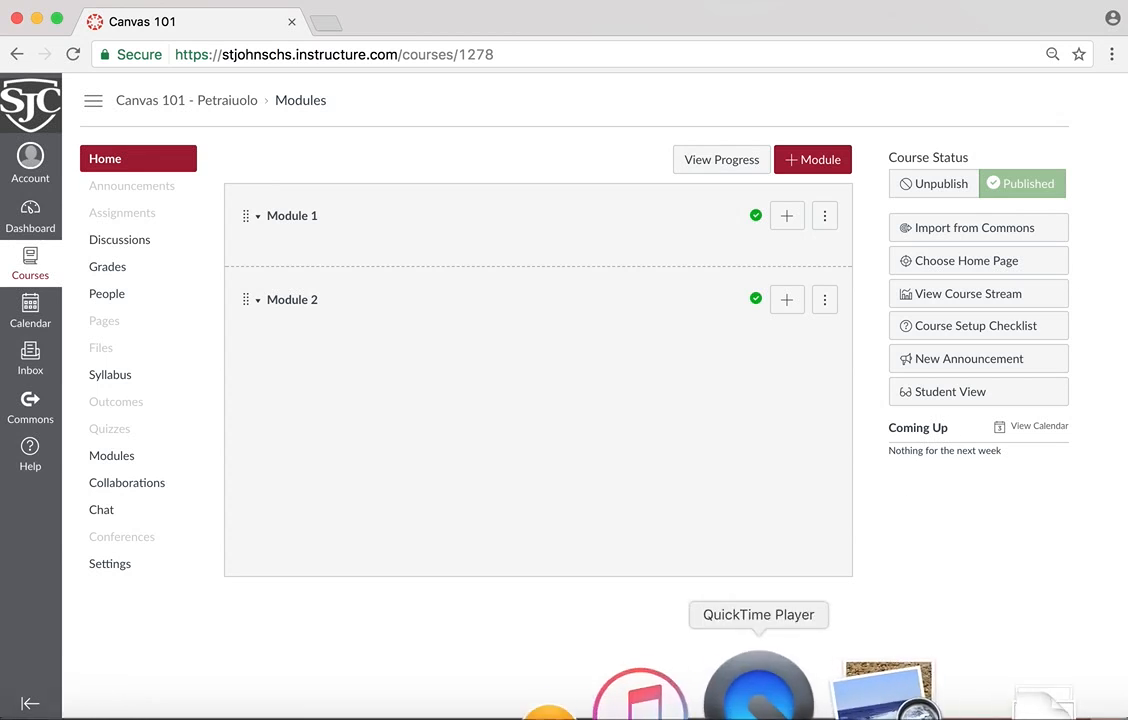
pyautogui.click(776, 690)
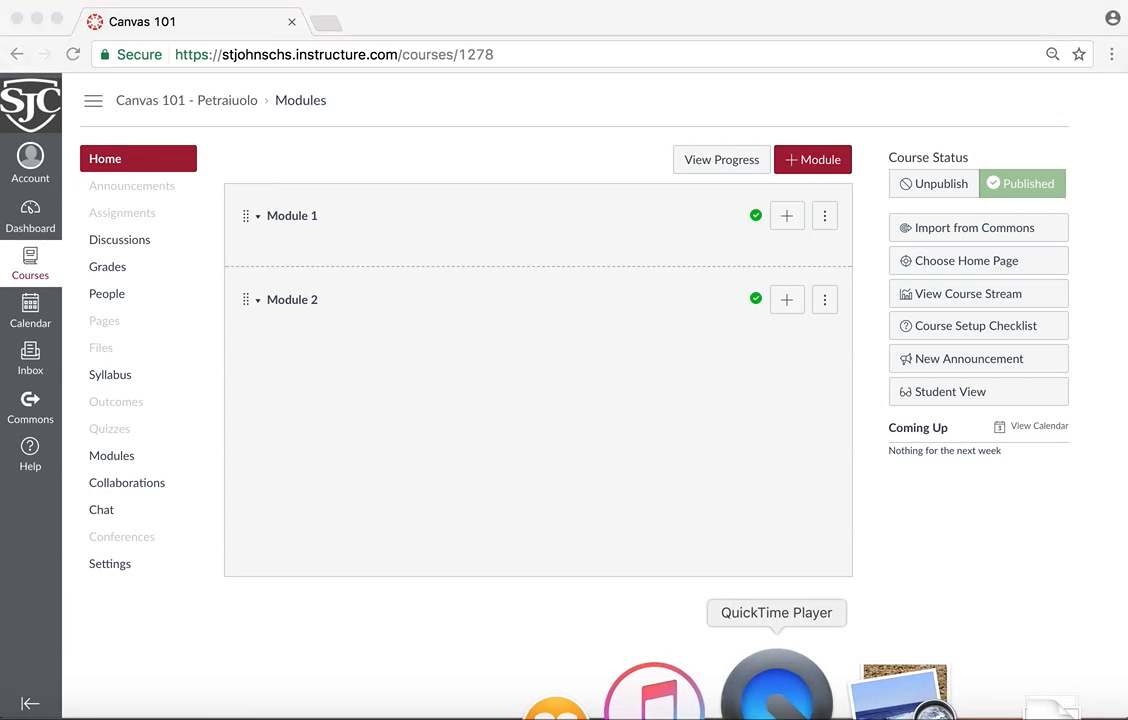